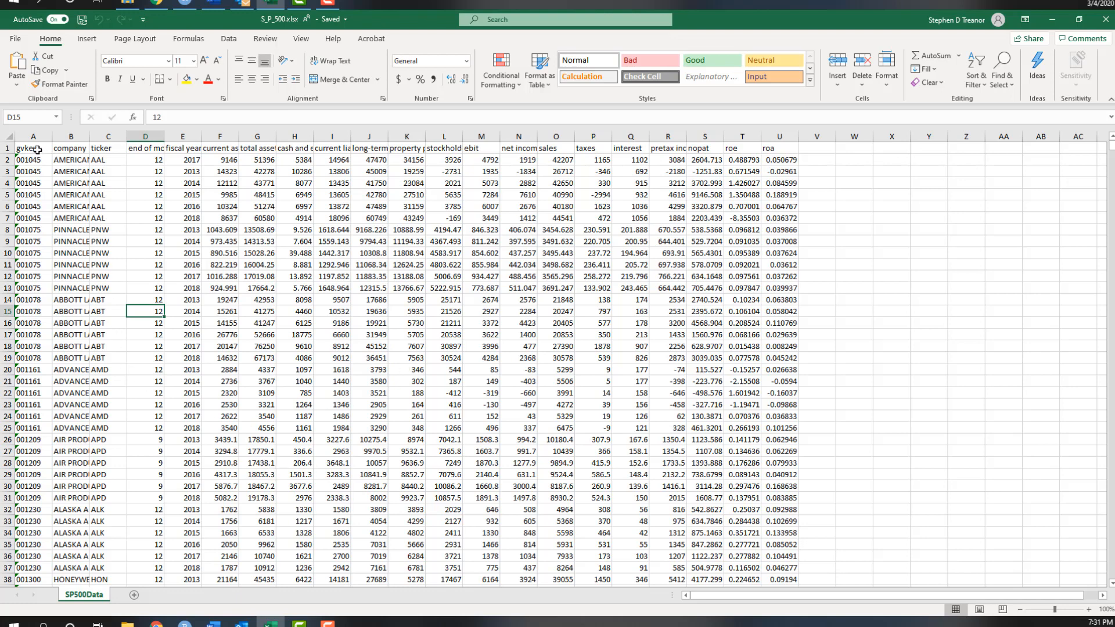
- Create a PivotTable on a new worksheet from the whole SP500Data range A1:U2995
click(35, 149)
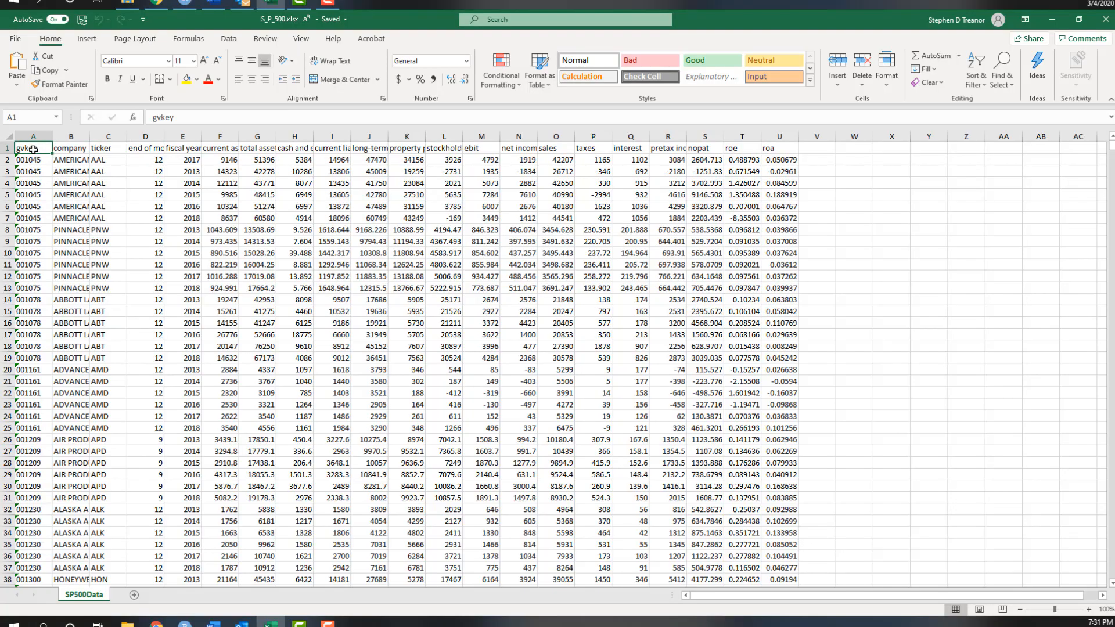
drag(34, 149, 706, 624)
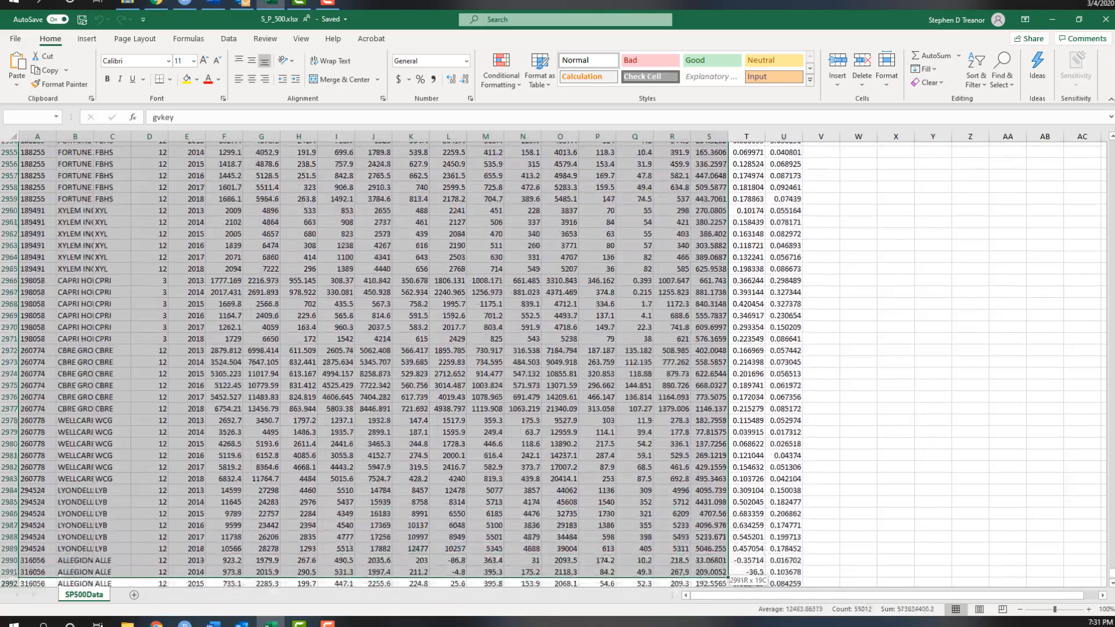
drag(711, 575, 782, 545)
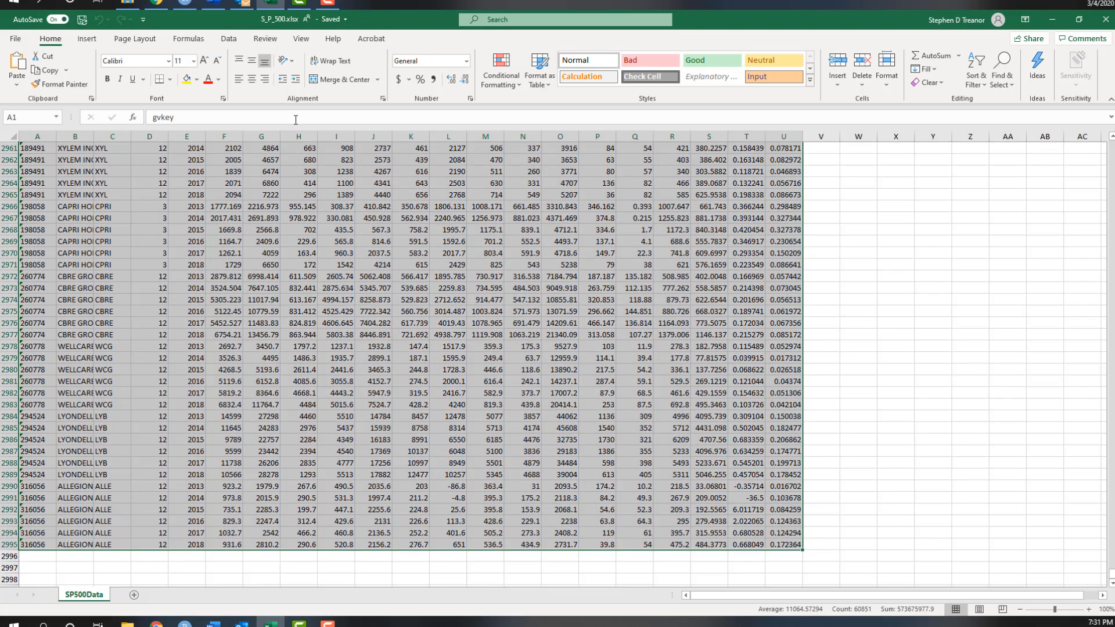
click(86, 40)
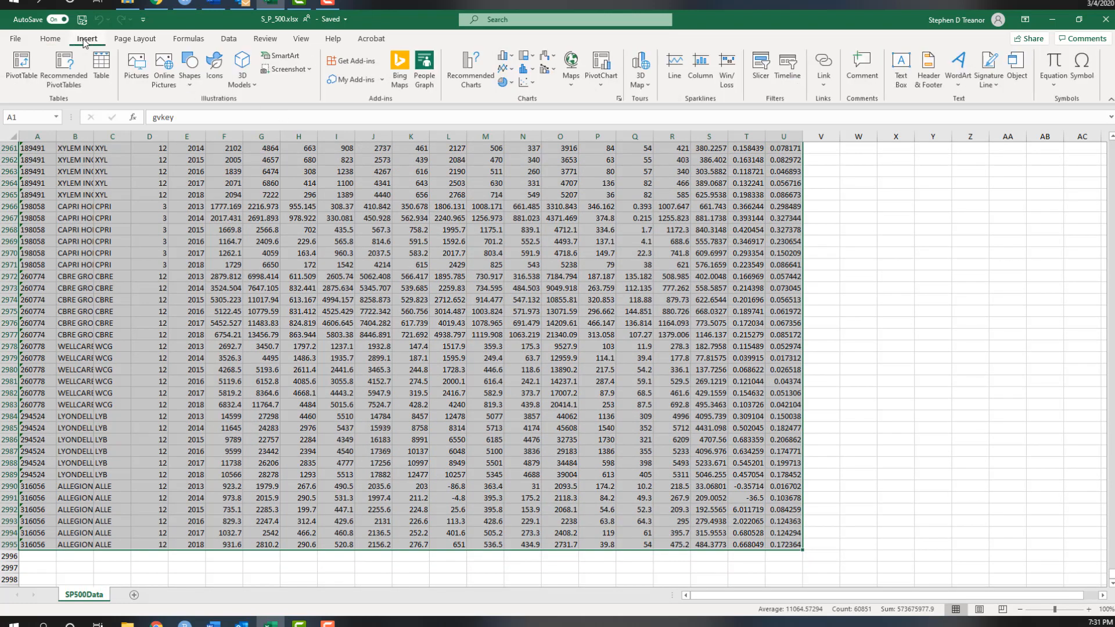
click(20, 62)
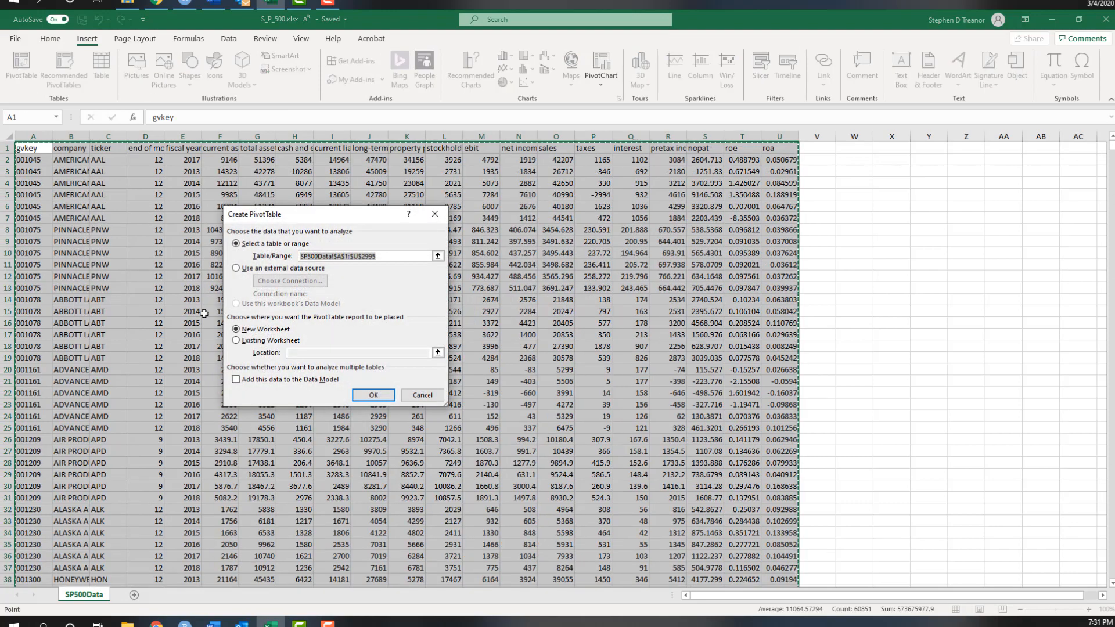
click(375, 396)
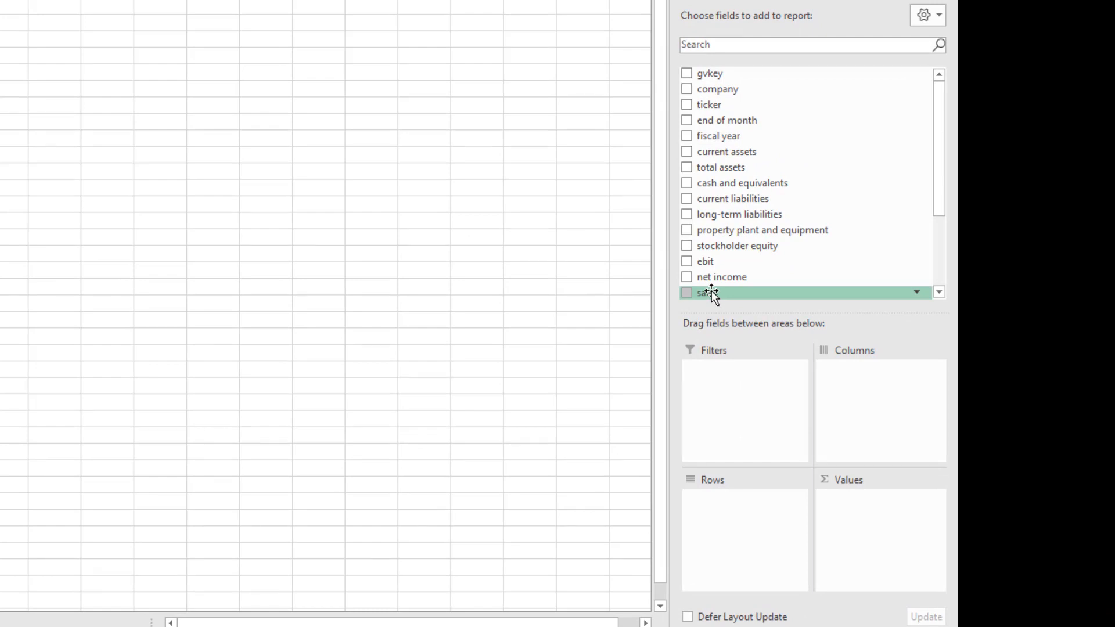
- Add sales to the PivotTable values as a sum and format it as Currency with two decimal places and the $ symbol
drag(712, 291, 848, 504)
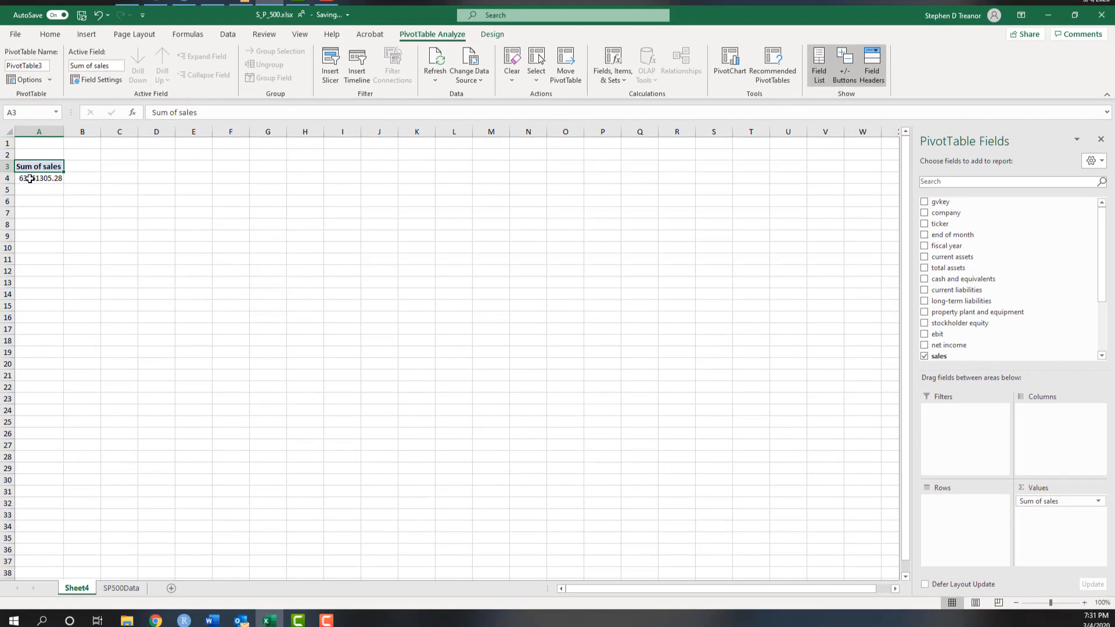
click(29, 179)
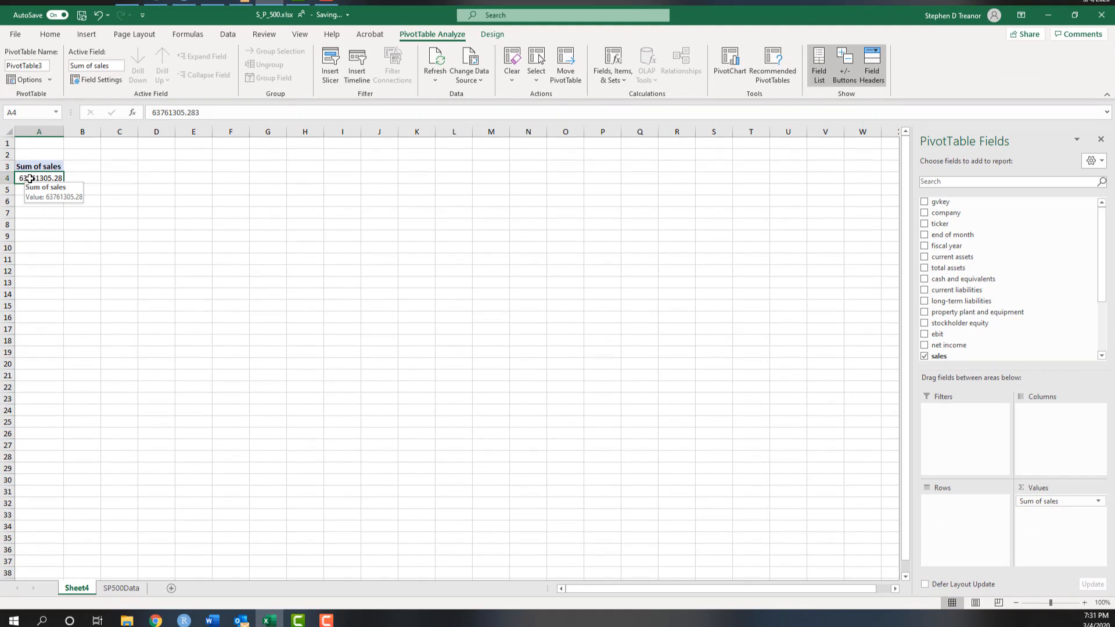
click(1099, 503)
click(1078, 490)
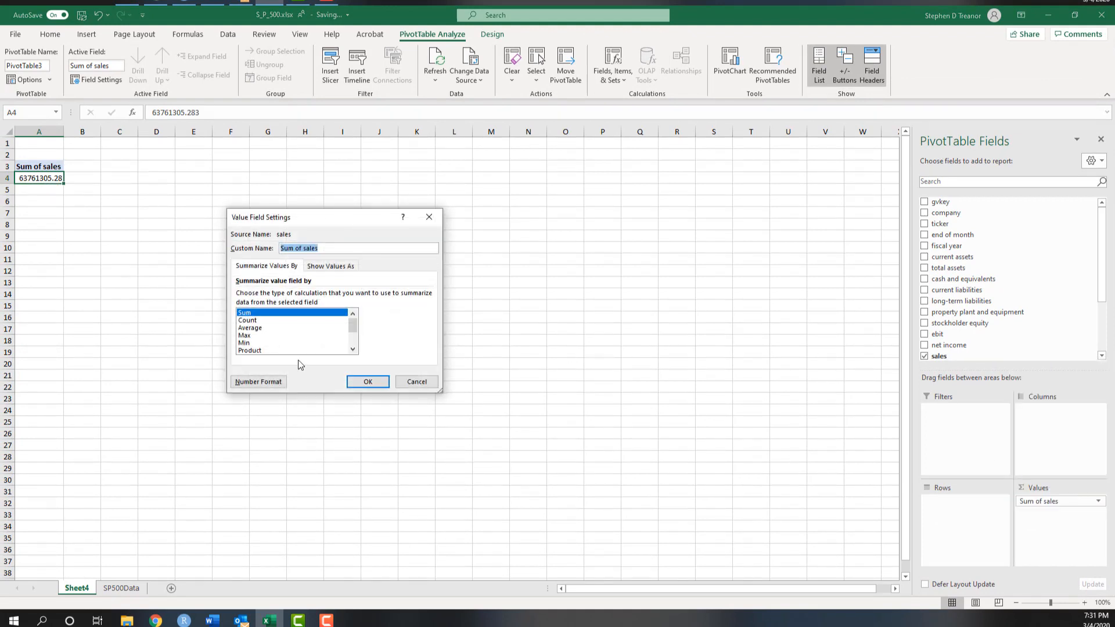
click(259, 382)
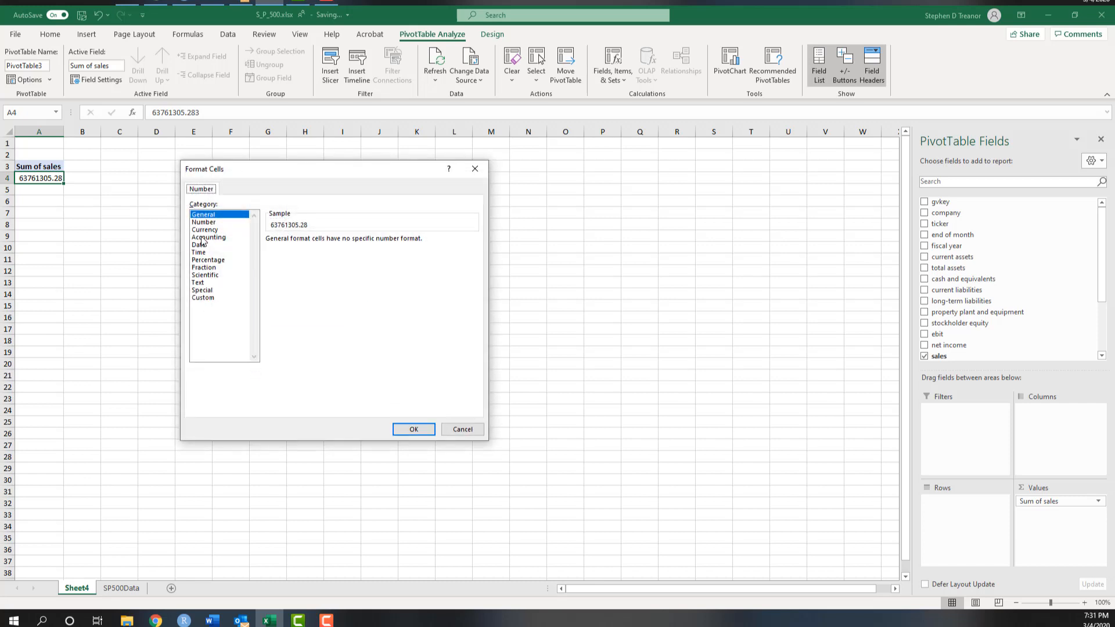
click(203, 230)
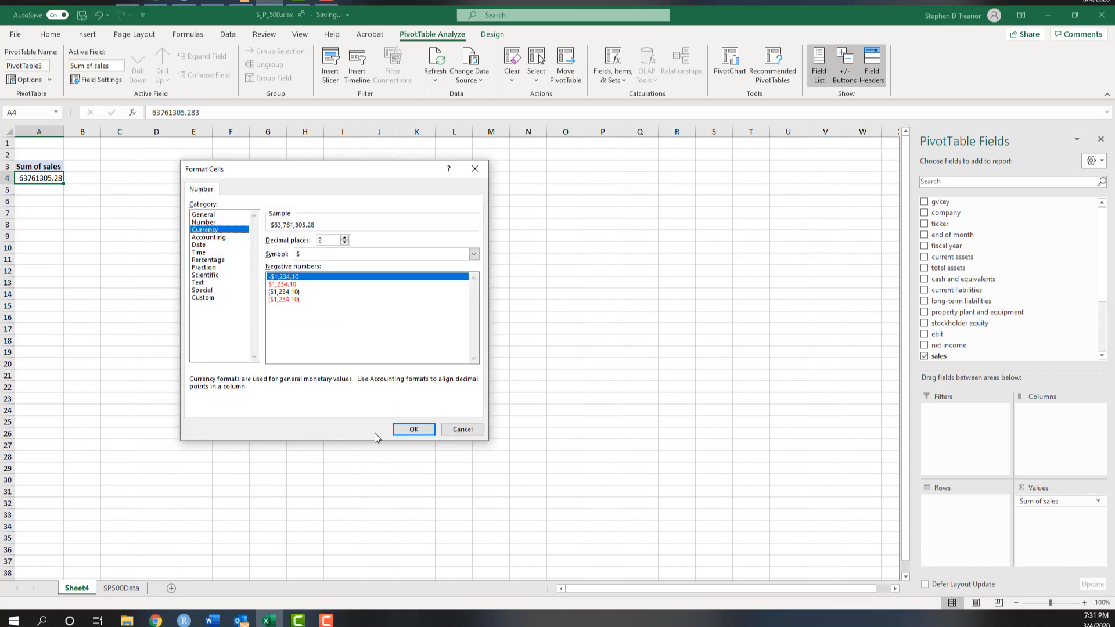
click(413, 433)
click(372, 384)
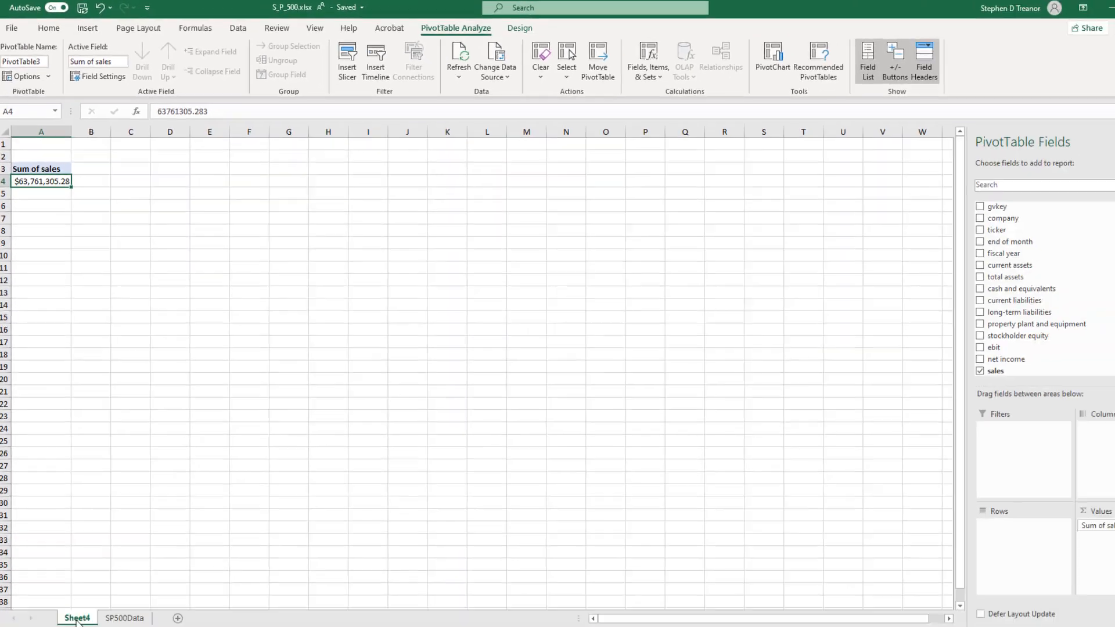
- Create a copy of Sheet4 placed before it in the same workbook and rename the copy Ag Sales
right_click(73, 593)
click(111, 481)
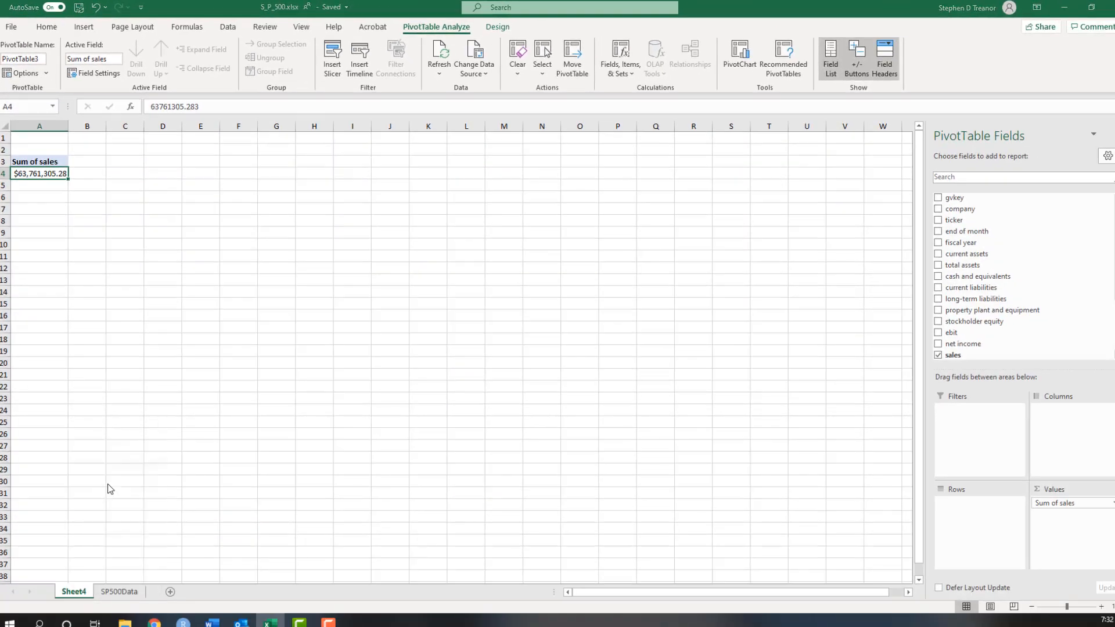
click(46, 530)
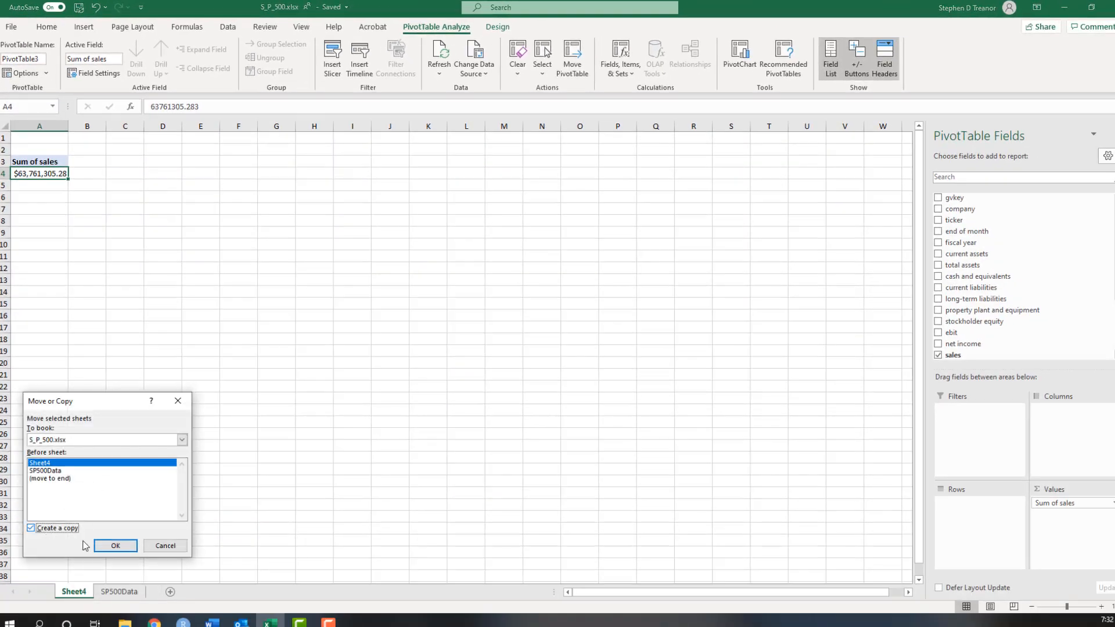
click(115, 545)
double_click(82, 597)
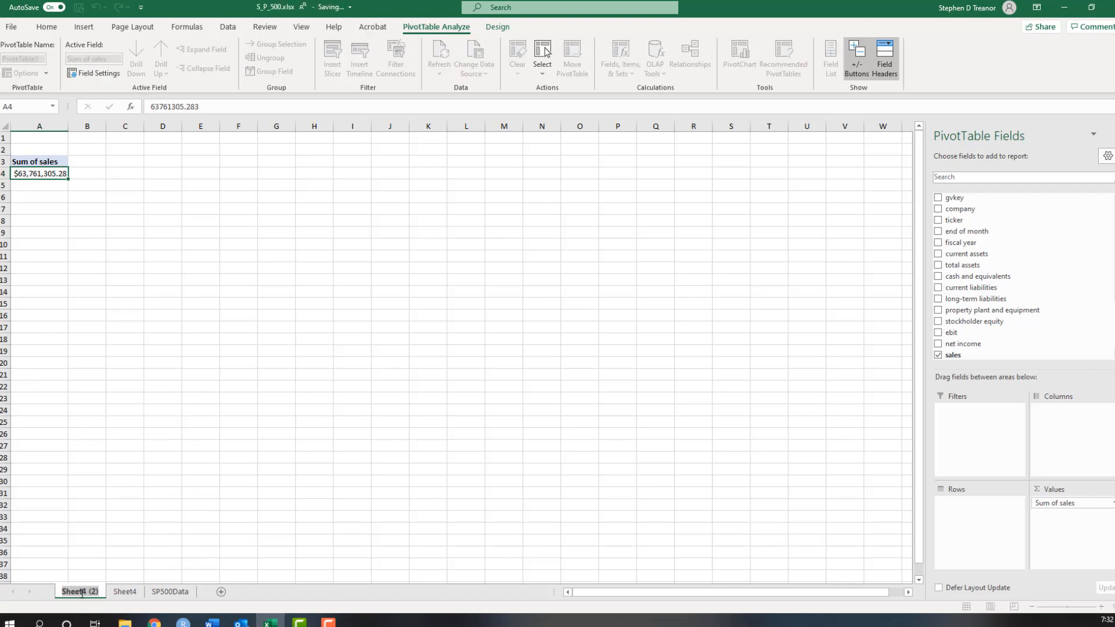
text(Ag Sa)
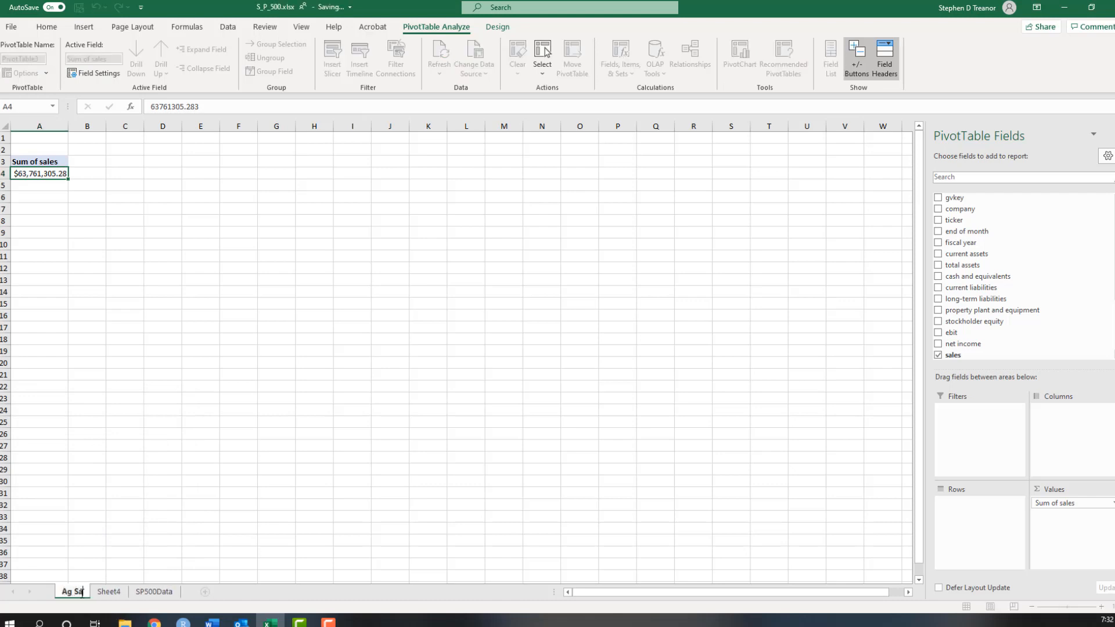
text(les)
- On Sheet4, replace sales with net income in the PivotTable values and place fiscal year in the columns
click(125, 593)
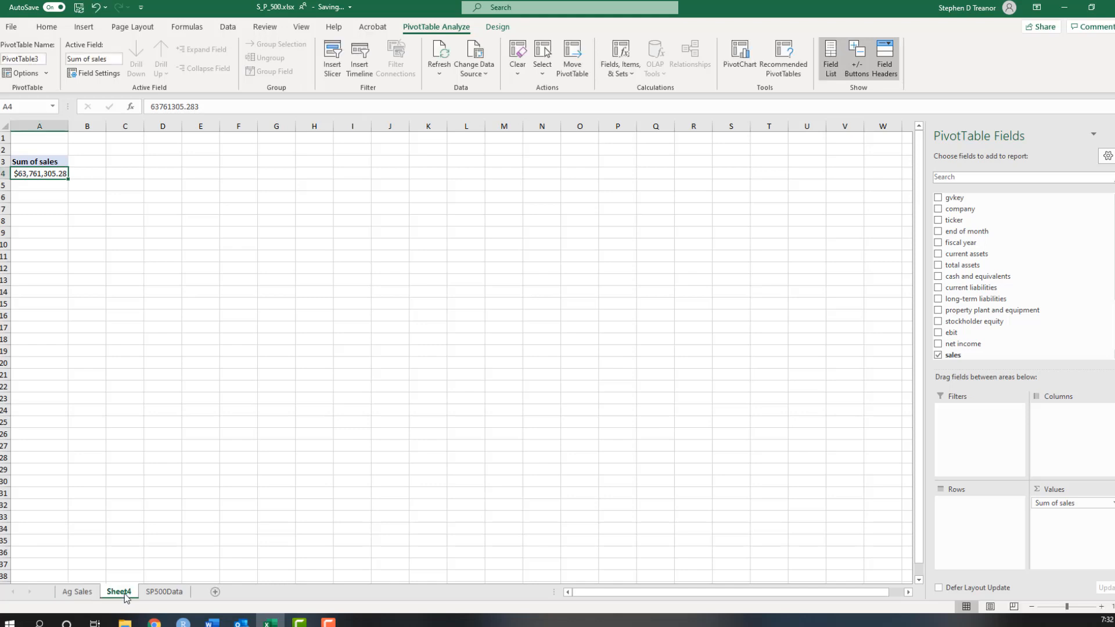
key(alt+Tab)
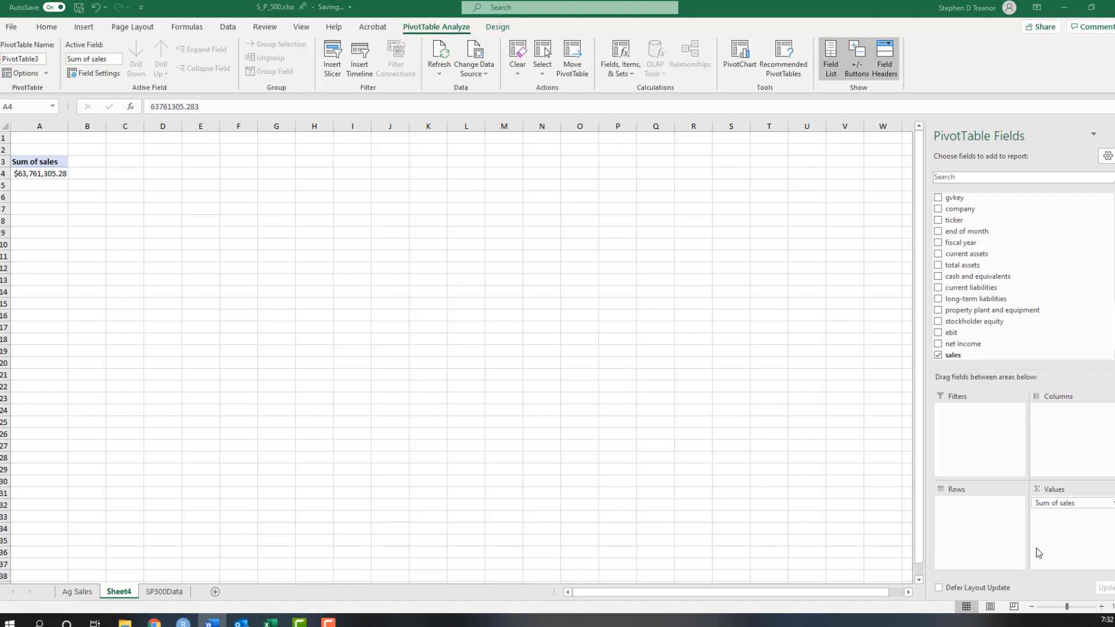
click(1090, 506)
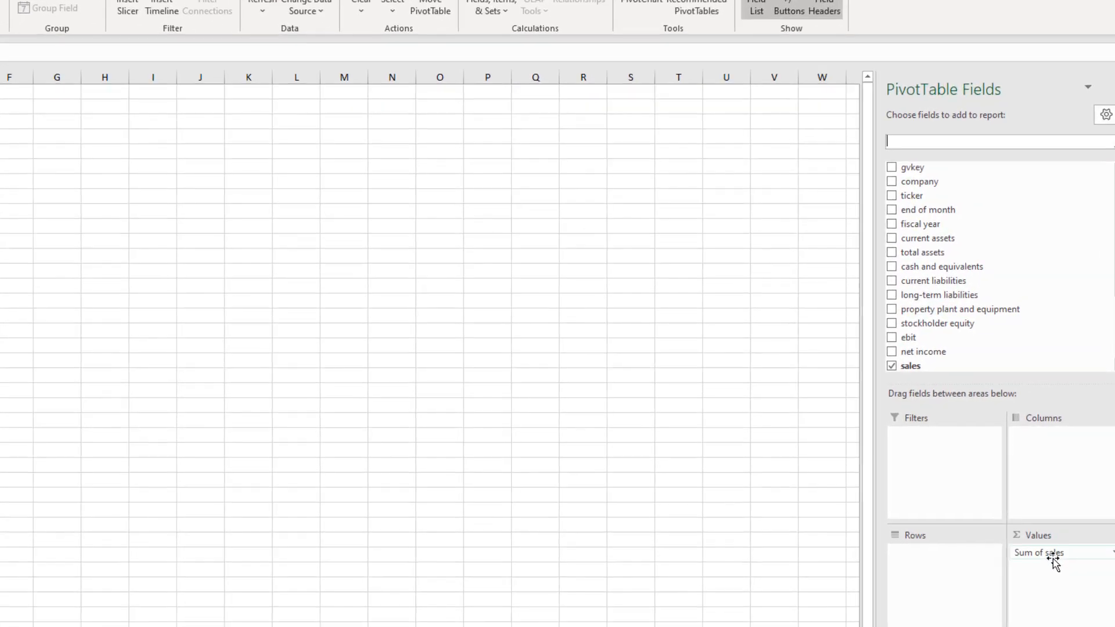
drag(1052, 554, 727, 548)
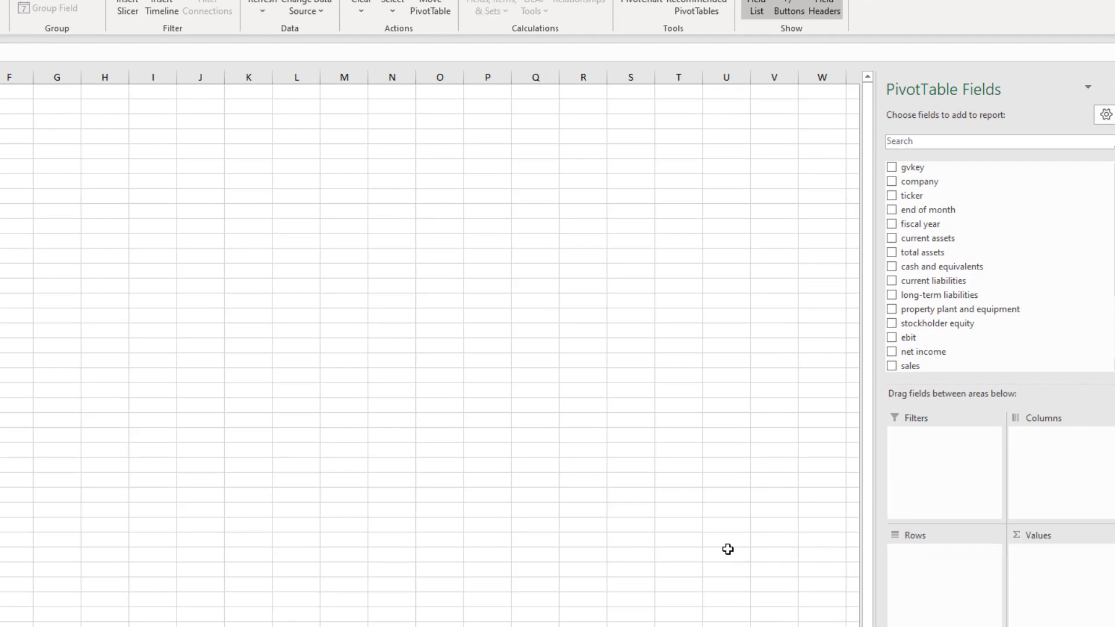
drag(930, 355, 1048, 554)
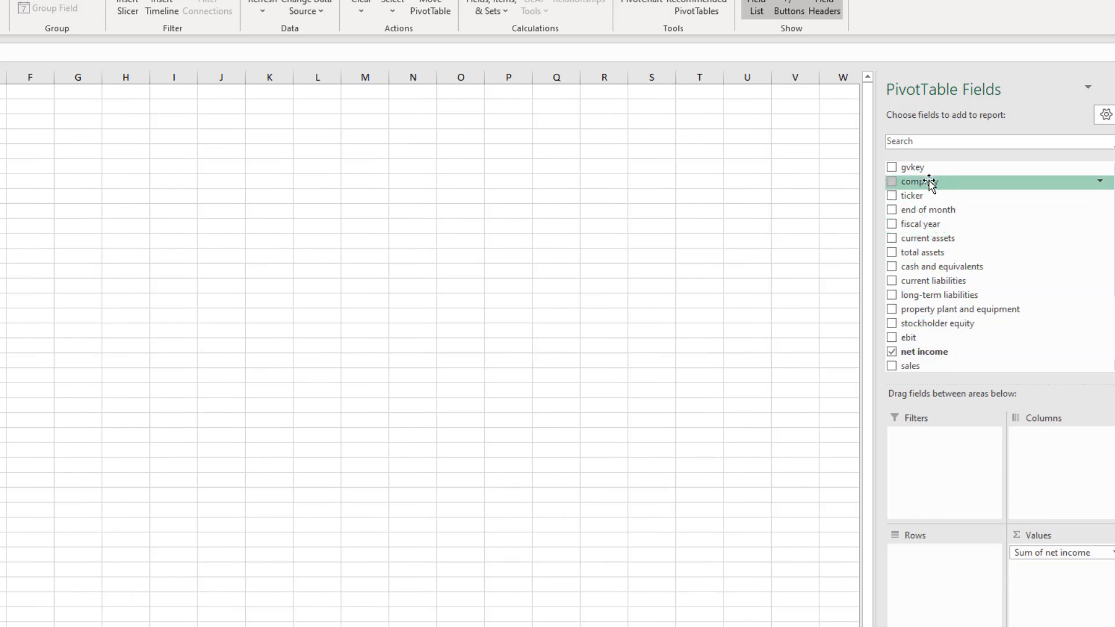
drag(919, 227, 1071, 461)
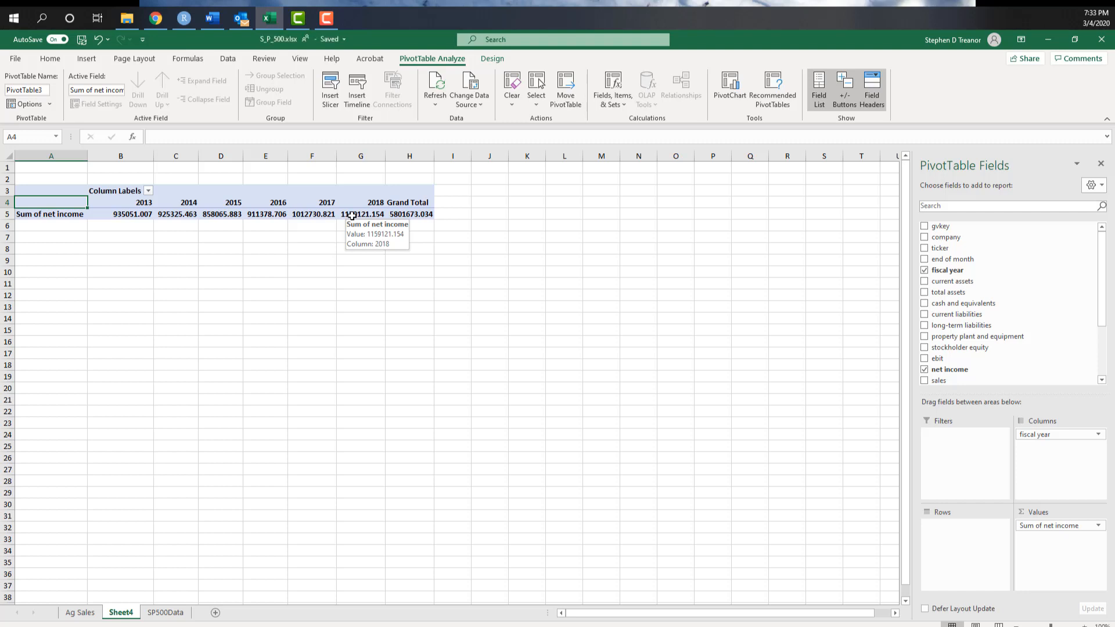
- Format the PivotTable's net income values as Currency with two decimal places and the $ symbol
drag(352, 216, 322, 215)
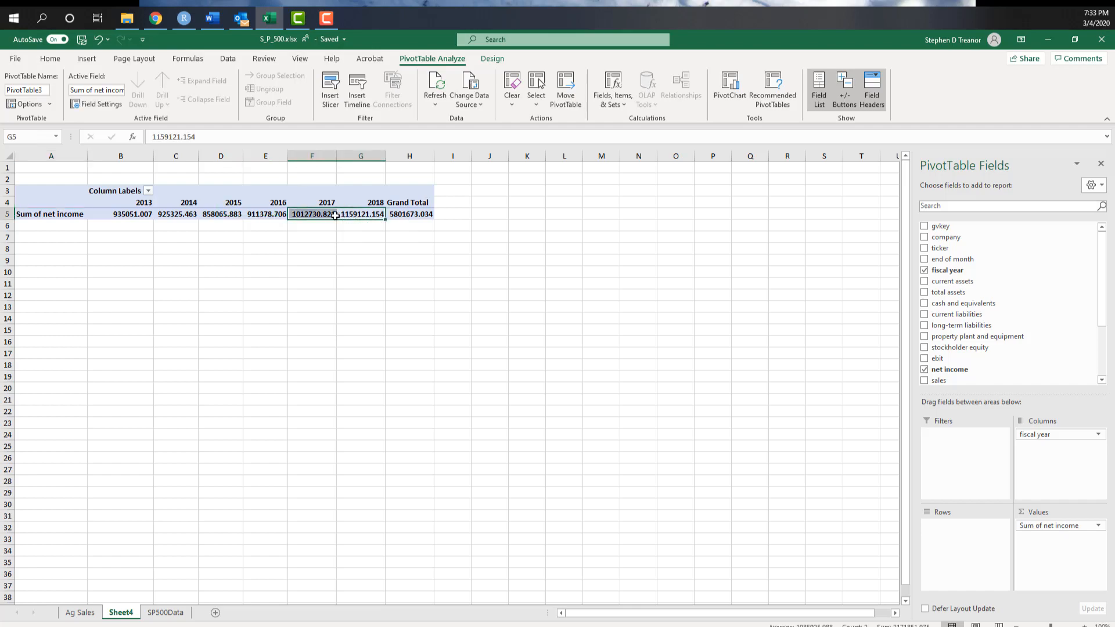
click(372, 214)
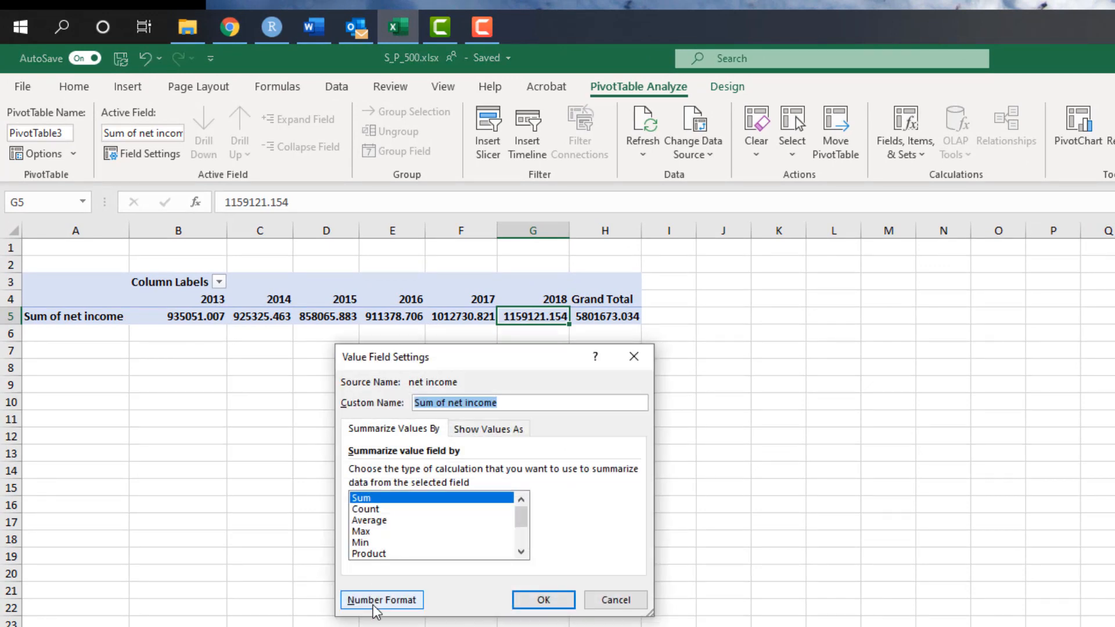
click(378, 601)
click(306, 376)
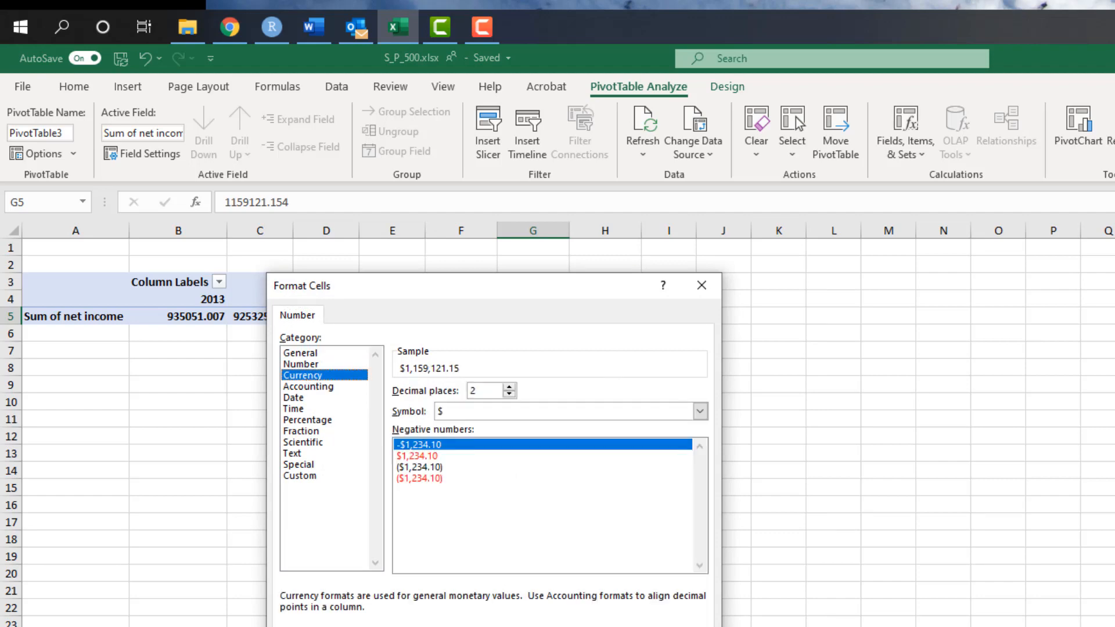
key(Return)
click(535, 601)
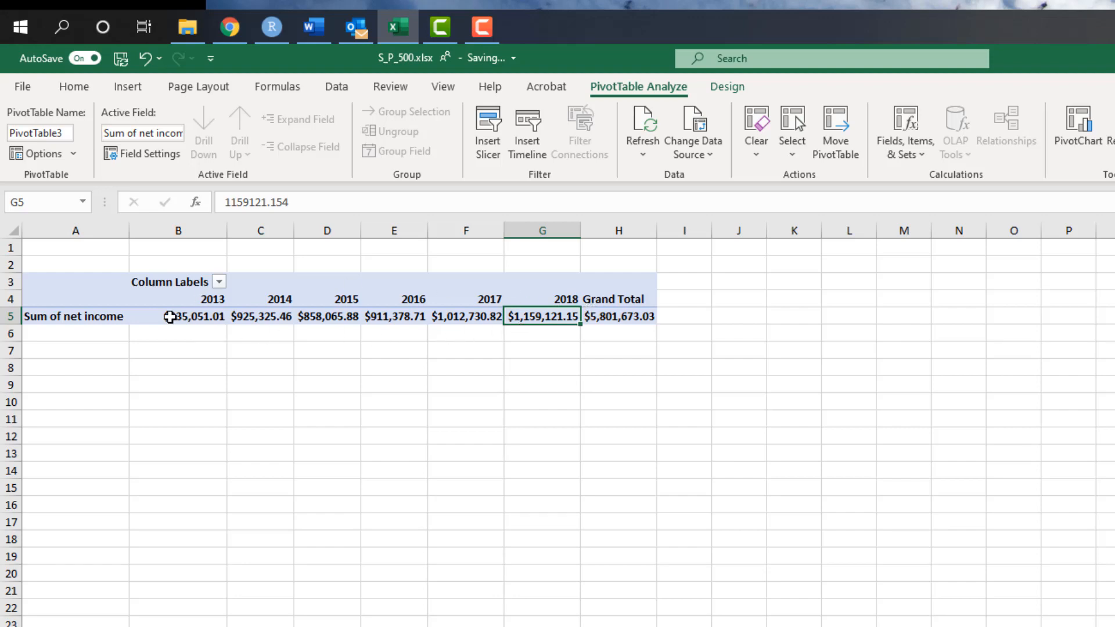
- Sort the PivotTable's fiscal year columns from largest to smallest year and review the years and their net income
mouse_move(169, 317)
mouse_move(563, 314)
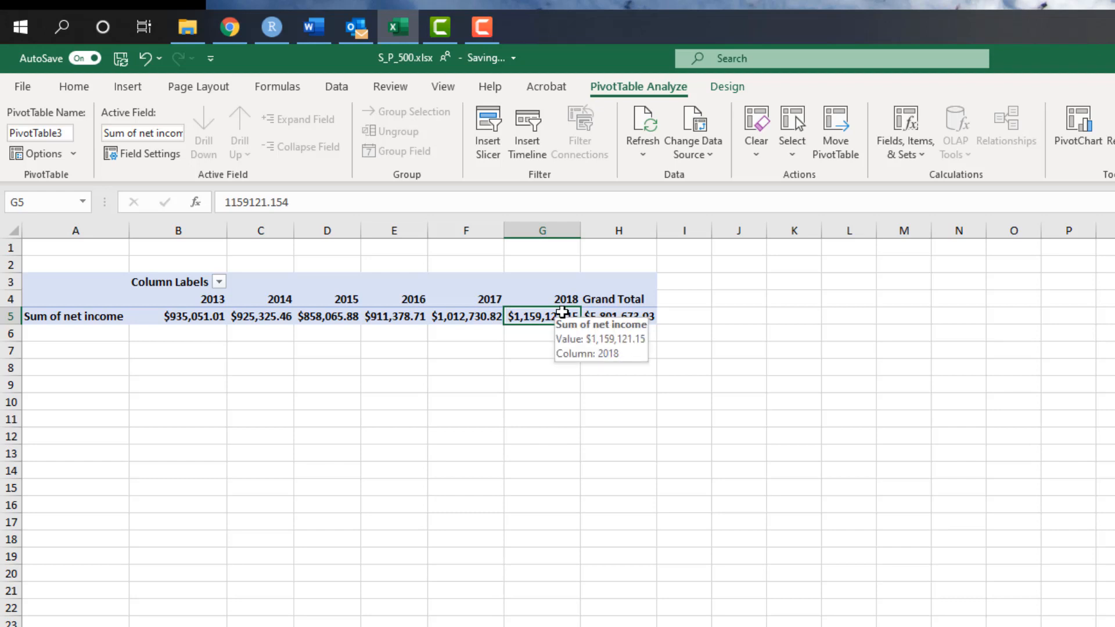
click(219, 282)
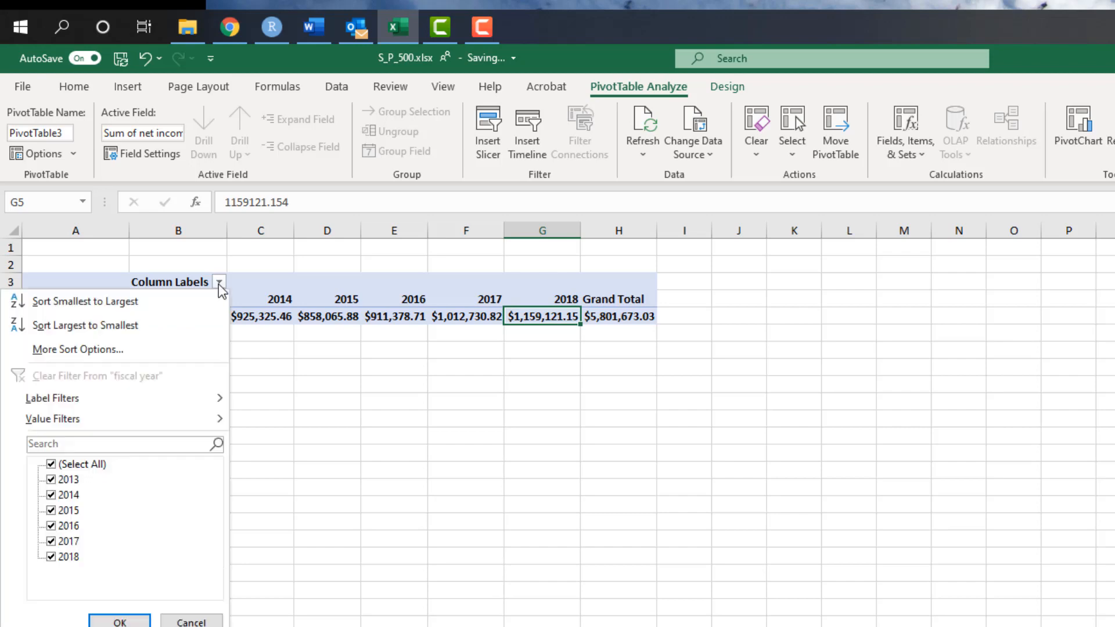
click(145, 326)
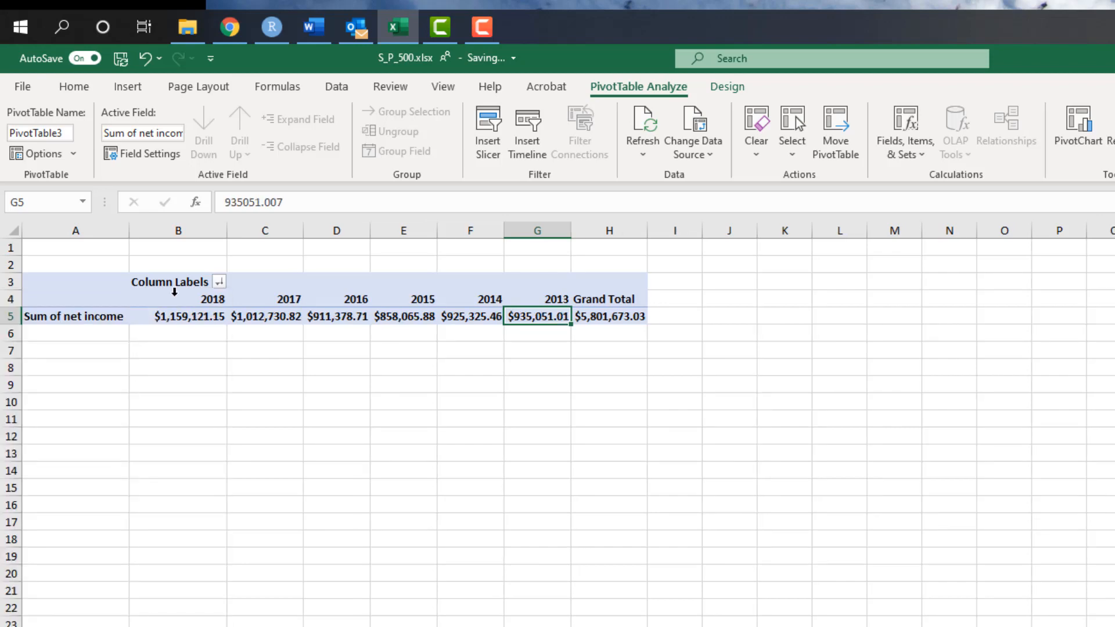
drag(174, 300, 542, 301)
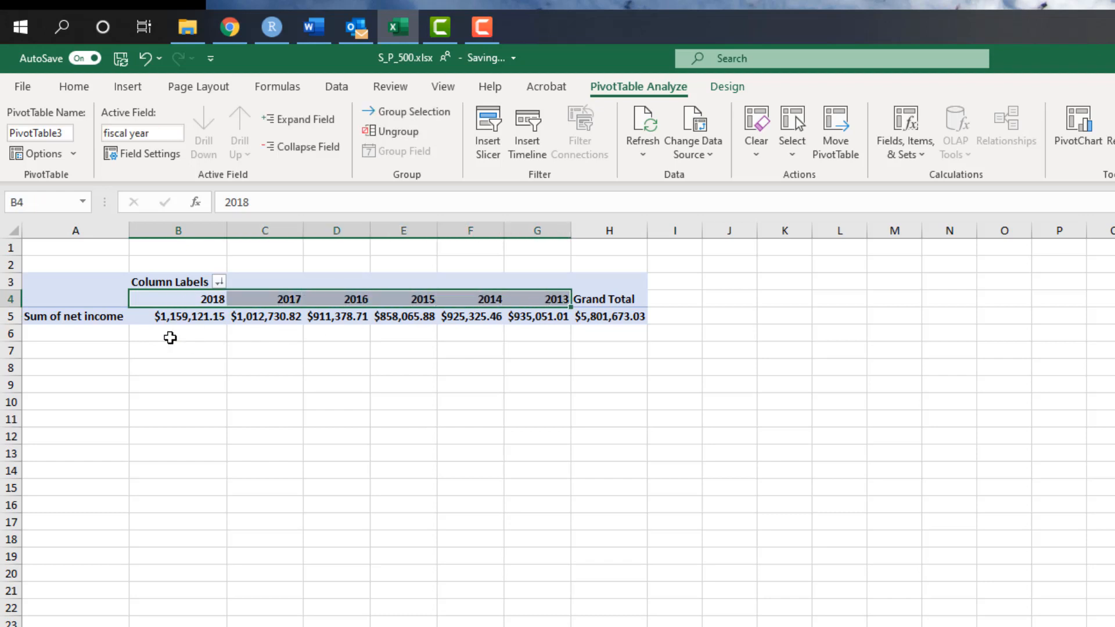
drag(157, 316, 537, 319)
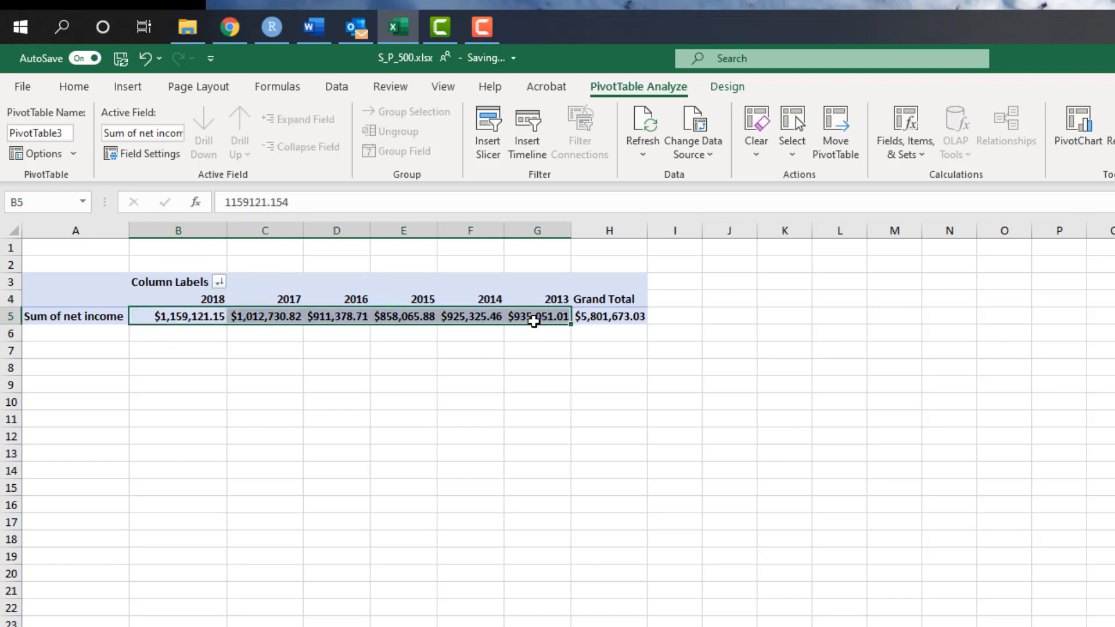
- Sort the fiscal year columns in descending order by Sum of net income
click(218, 282)
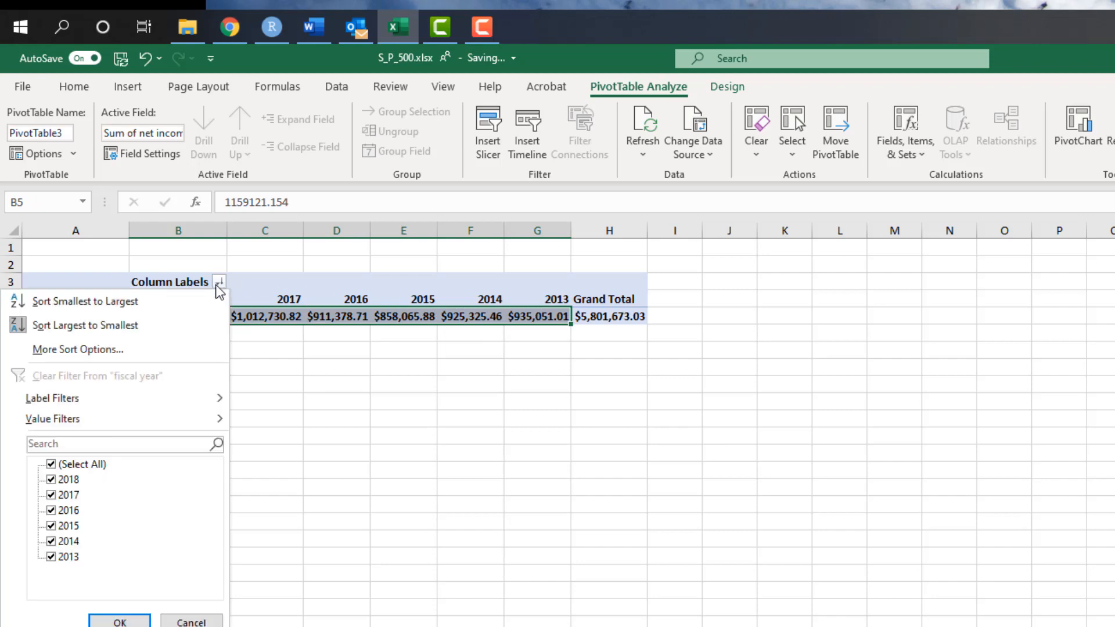
click(78, 351)
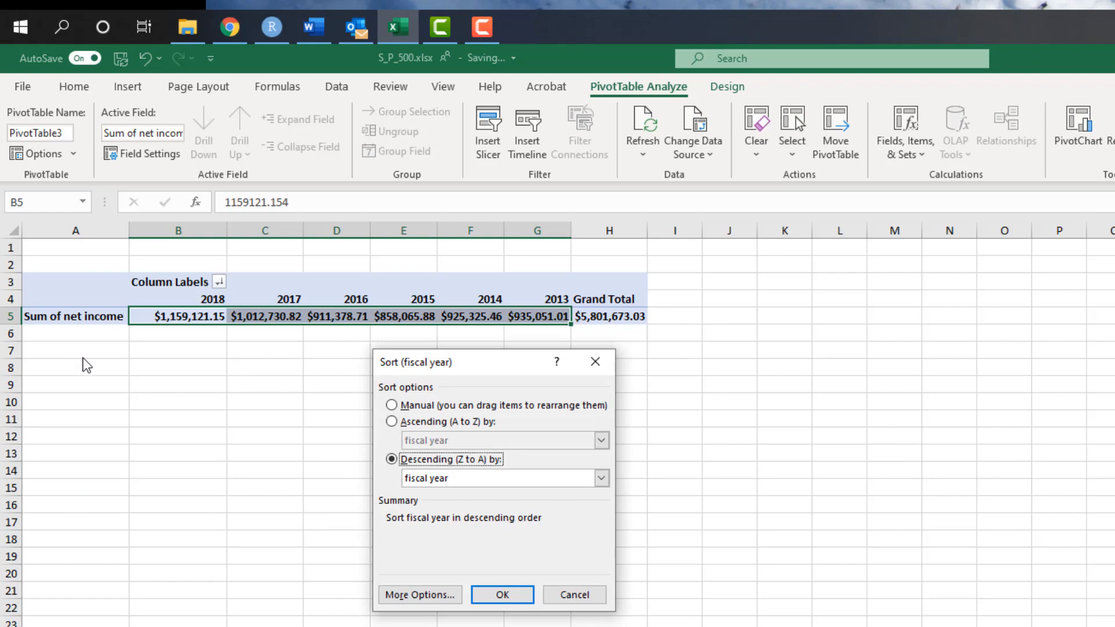
click(602, 478)
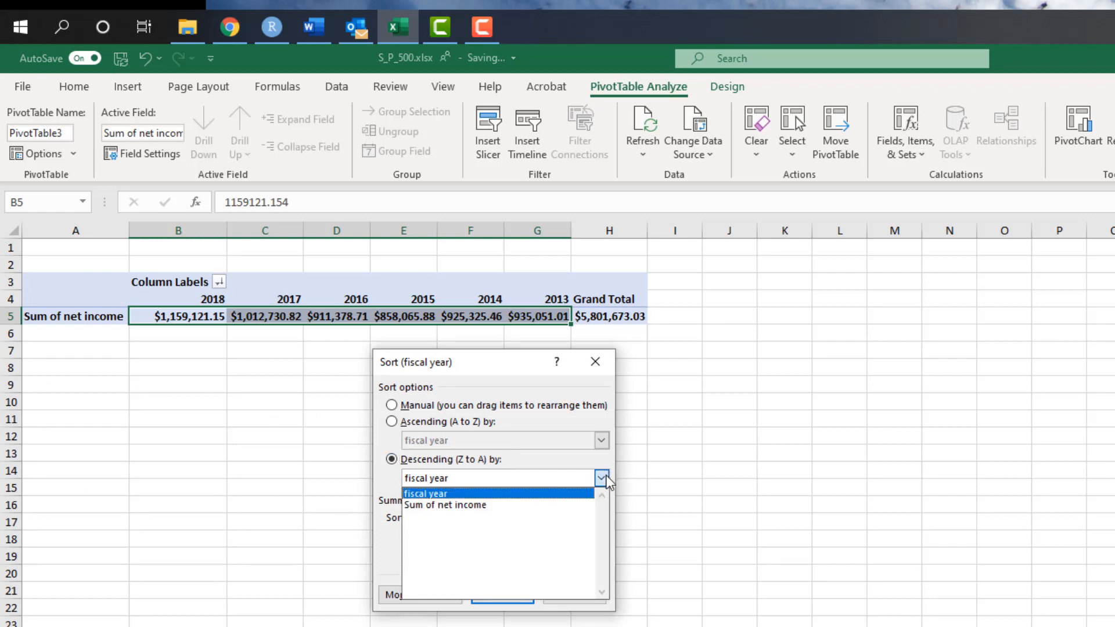
click(495, 511)
click(499, 597)
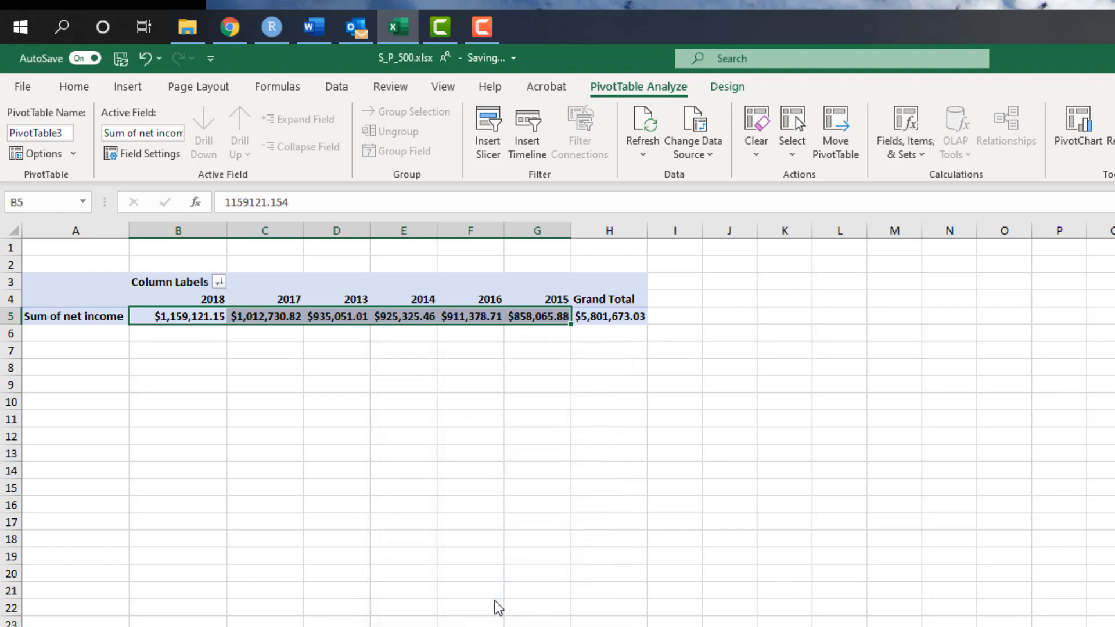
- Examine the net income of each fiscal year in the sorted PivotTable, from 2018 through 2015
click(176, 317)
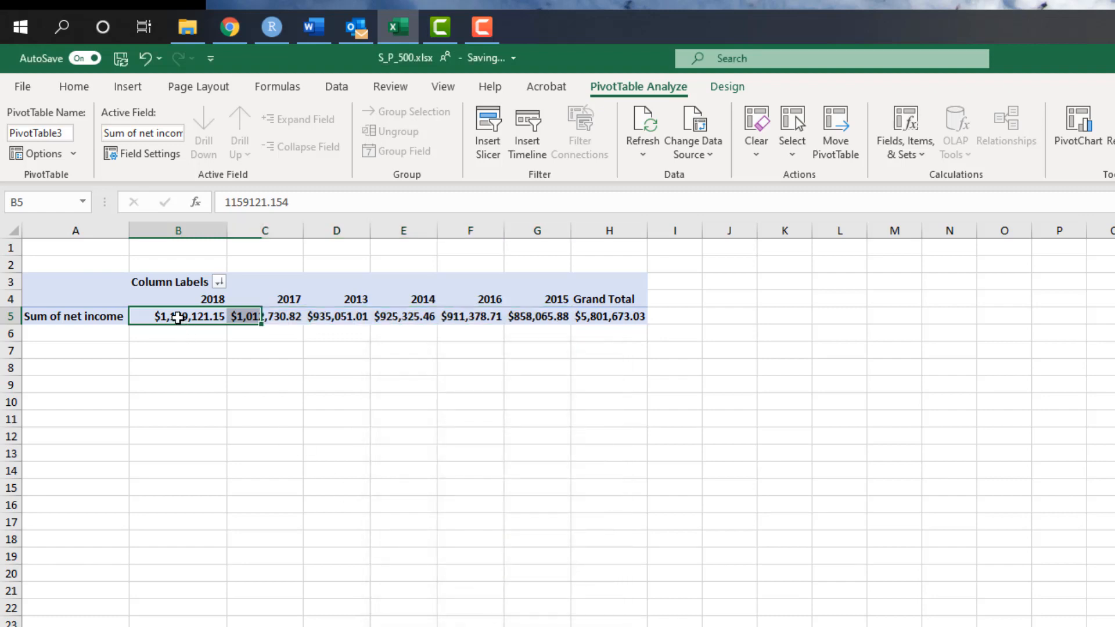
click(291, 316)
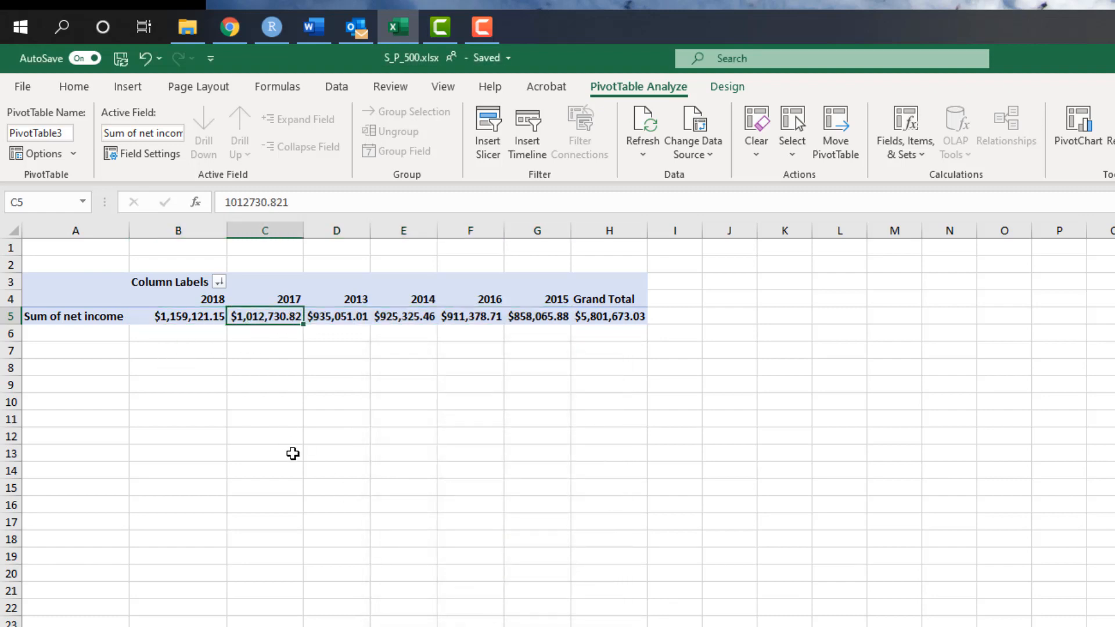
click(347, 317)
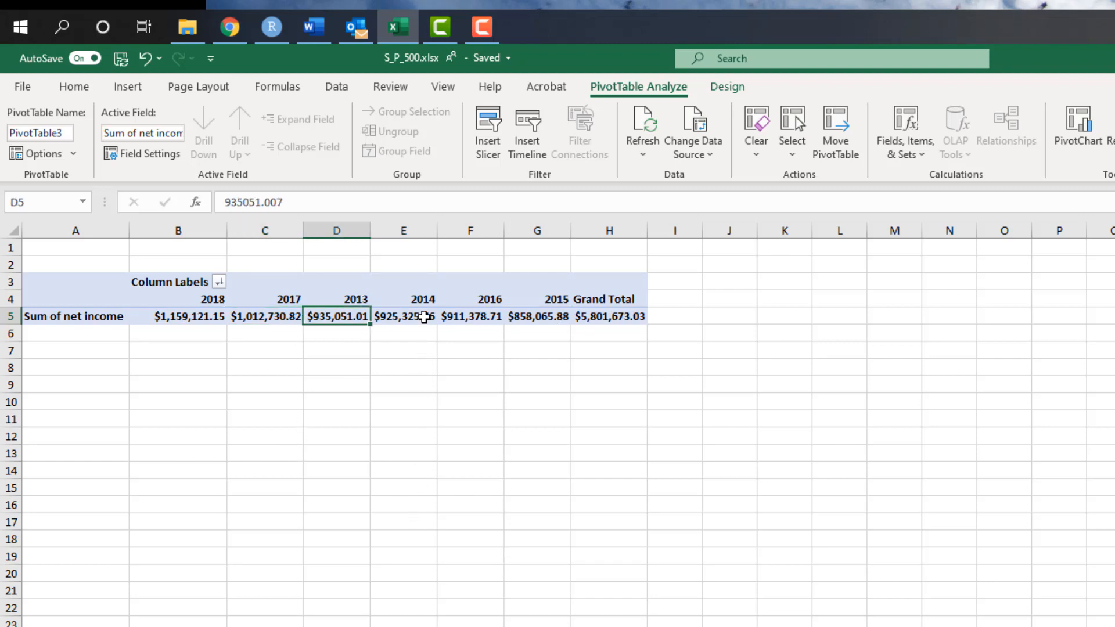
drag(428, 316, 526, 318)
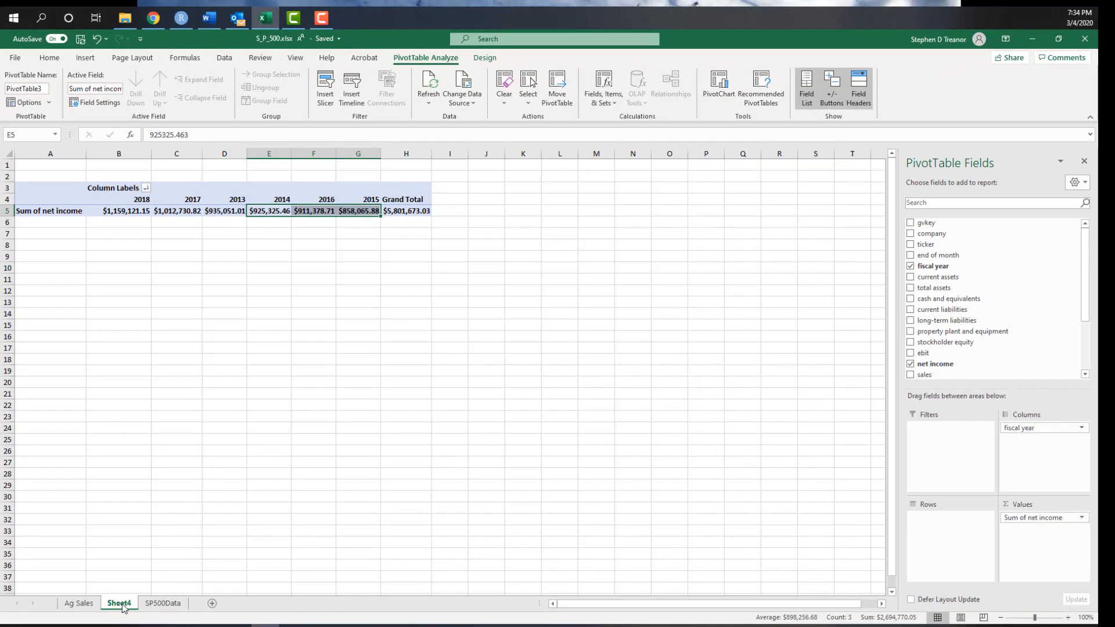
- Create a copy of Sheet4 within the workbook, placed before the Ag Sales sheet
right_click(122, 607)
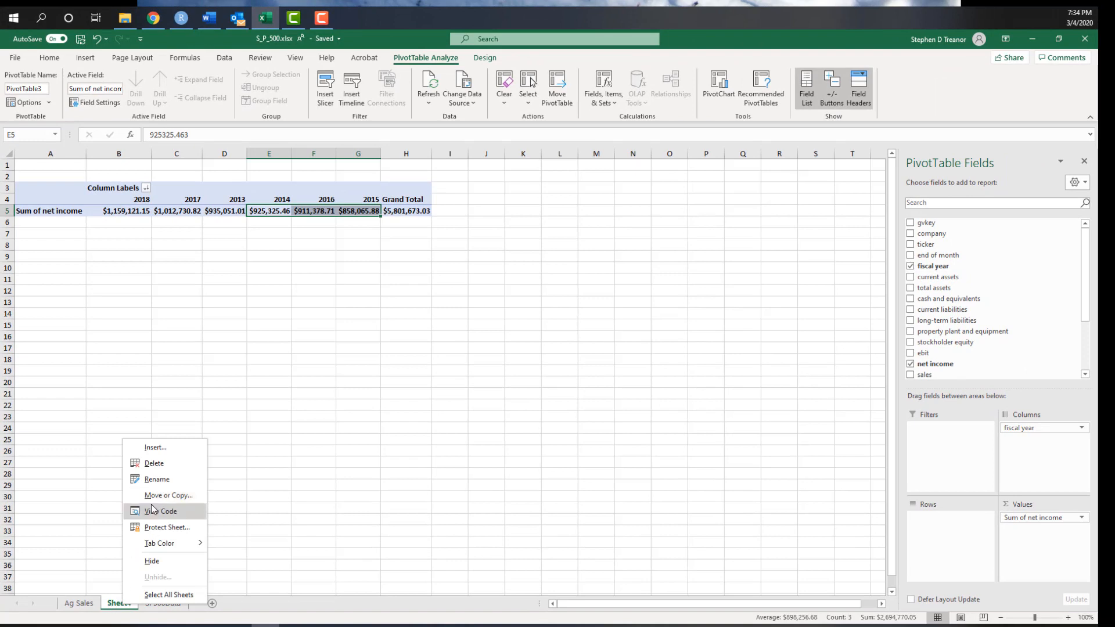
click(157, 497)
click(97, 534)
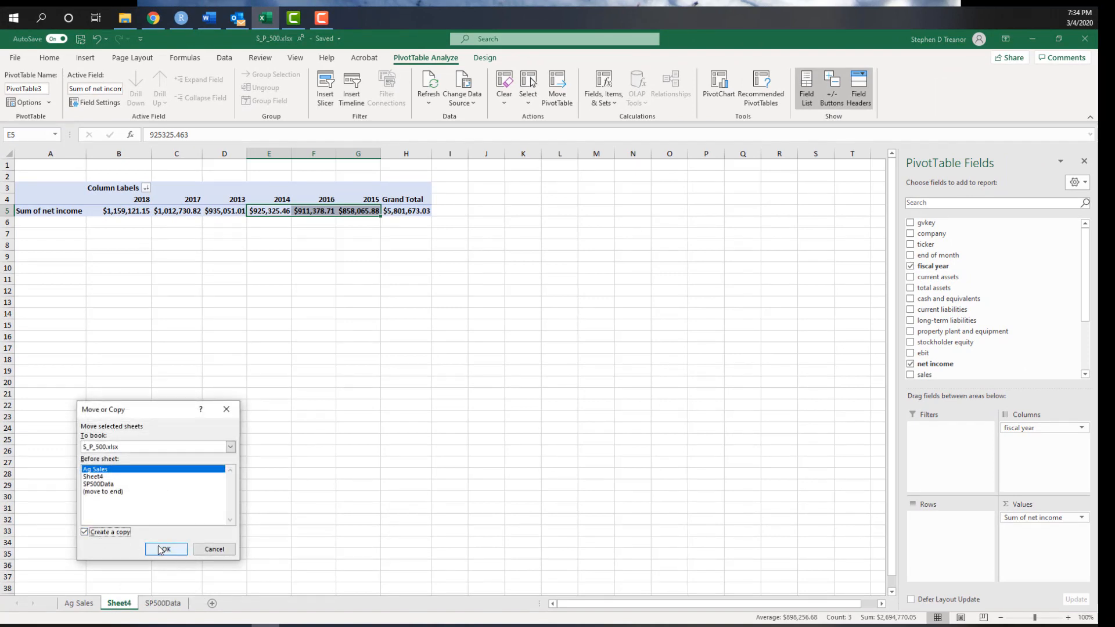
click(165, 550)
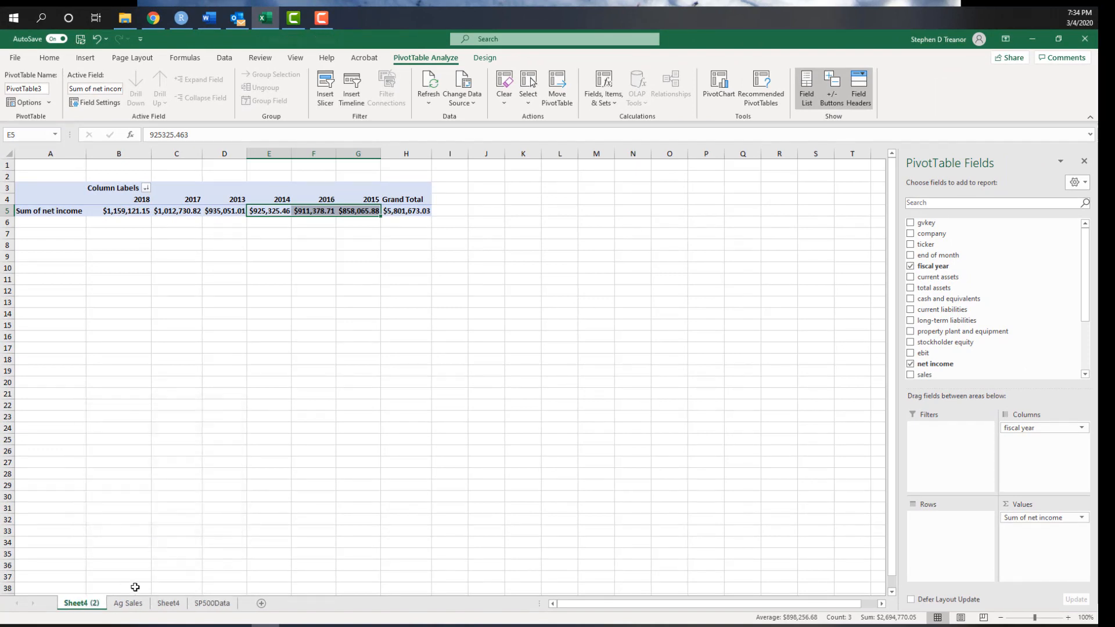
- Rename the copied net income sheet as Ag NI
double_click(82, 603)
text(A)
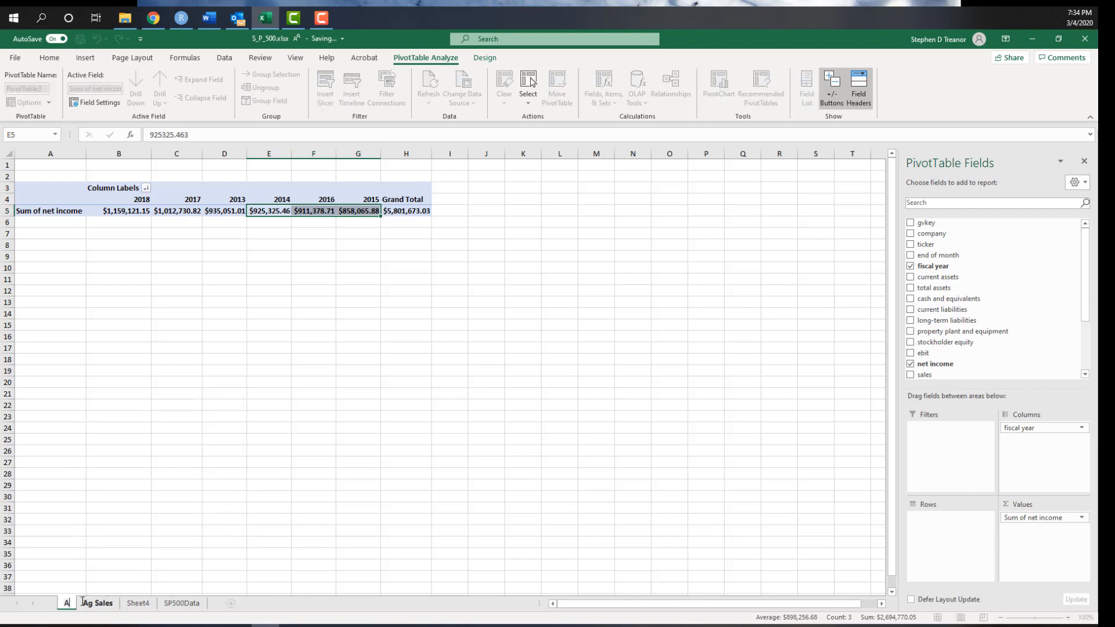
text(g IN)
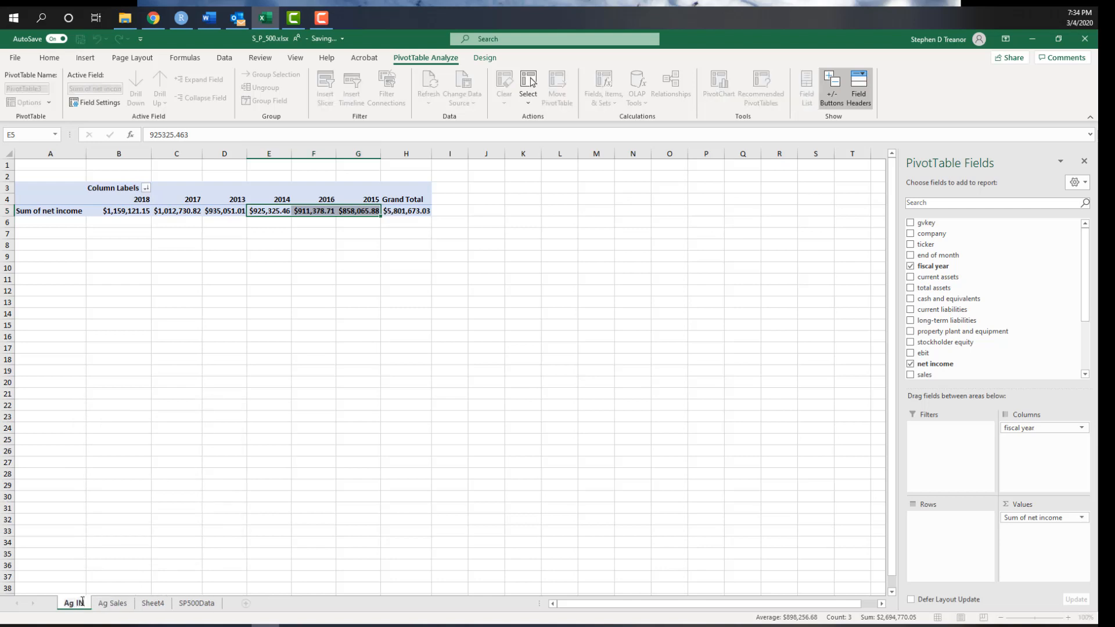
key(BackSpace)
key(BackSpace)
text(NI)
click(242, 277)
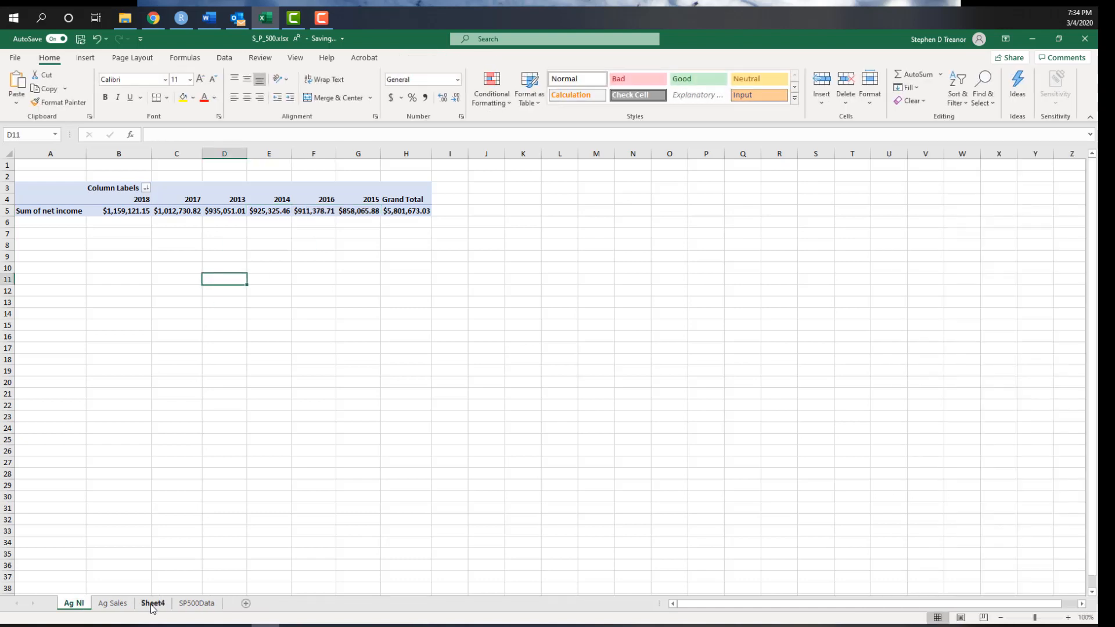
- On Sheet4, replace net income with total assets in the PivotTable values and place company in the rows
click(151, 606)
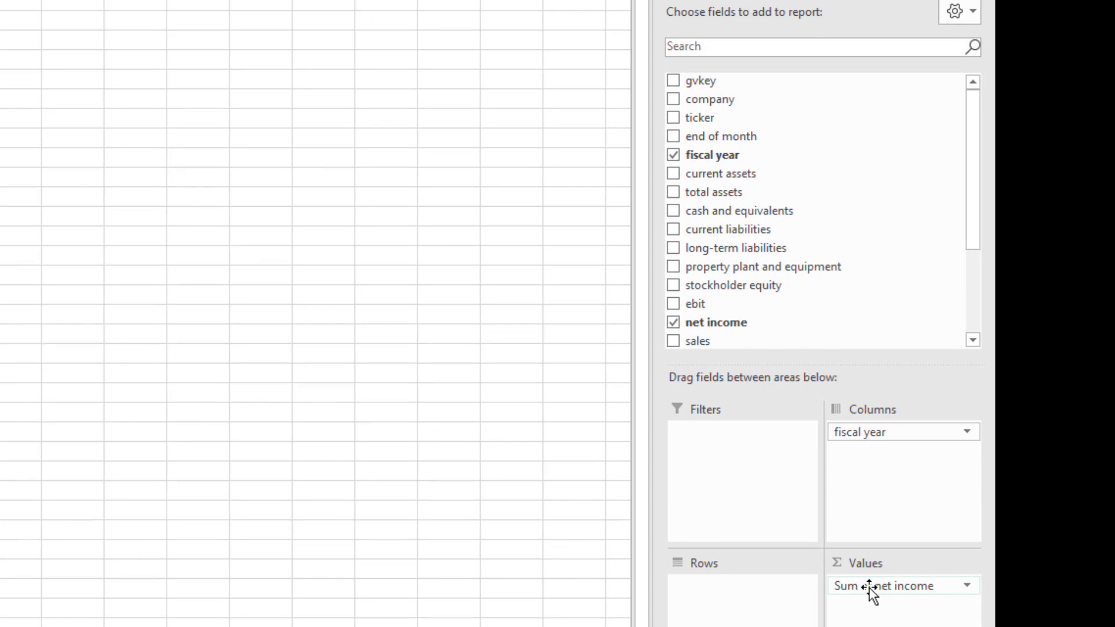
click(869, 587)
drag(869, 587, 434, 553)
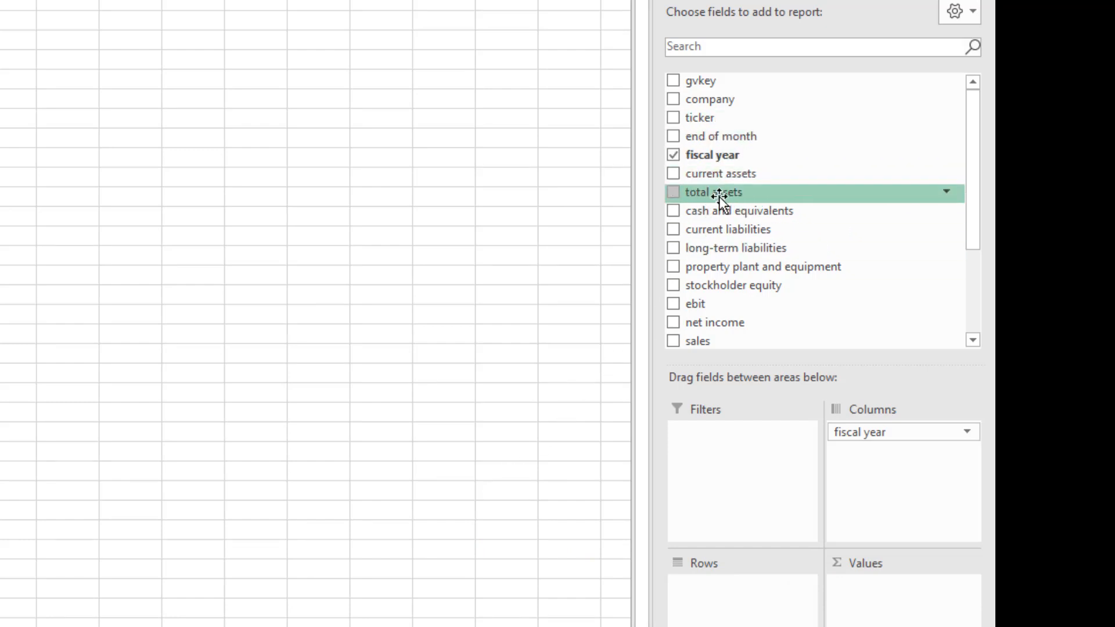
drag(719, 197, 891, 597)
scroll(790, 282, up, 1)
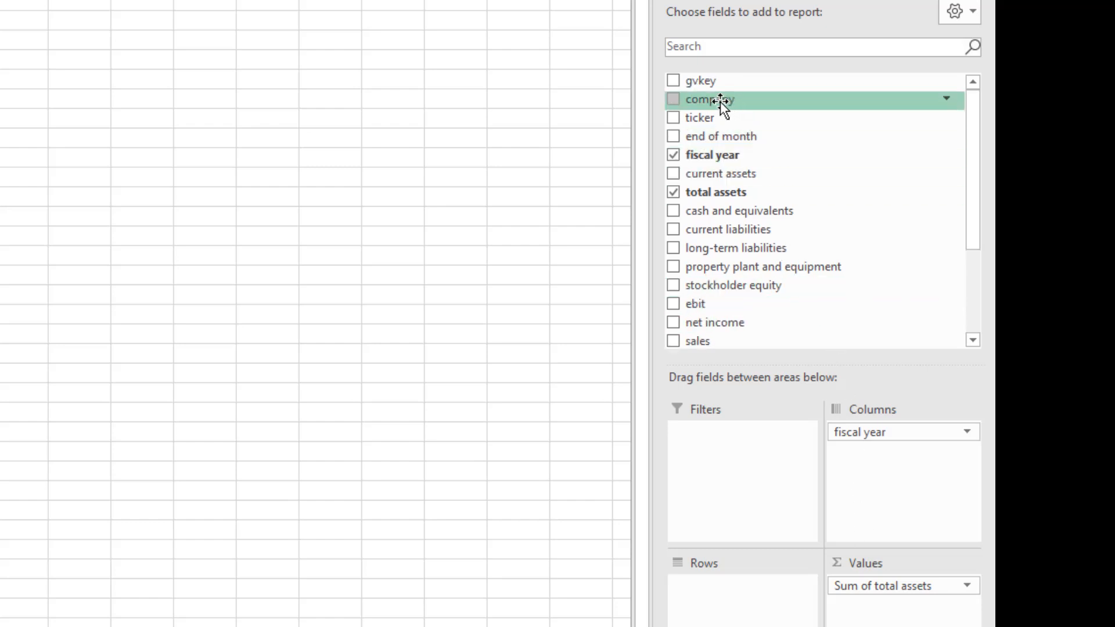
drag(721, 104, 700, 607)
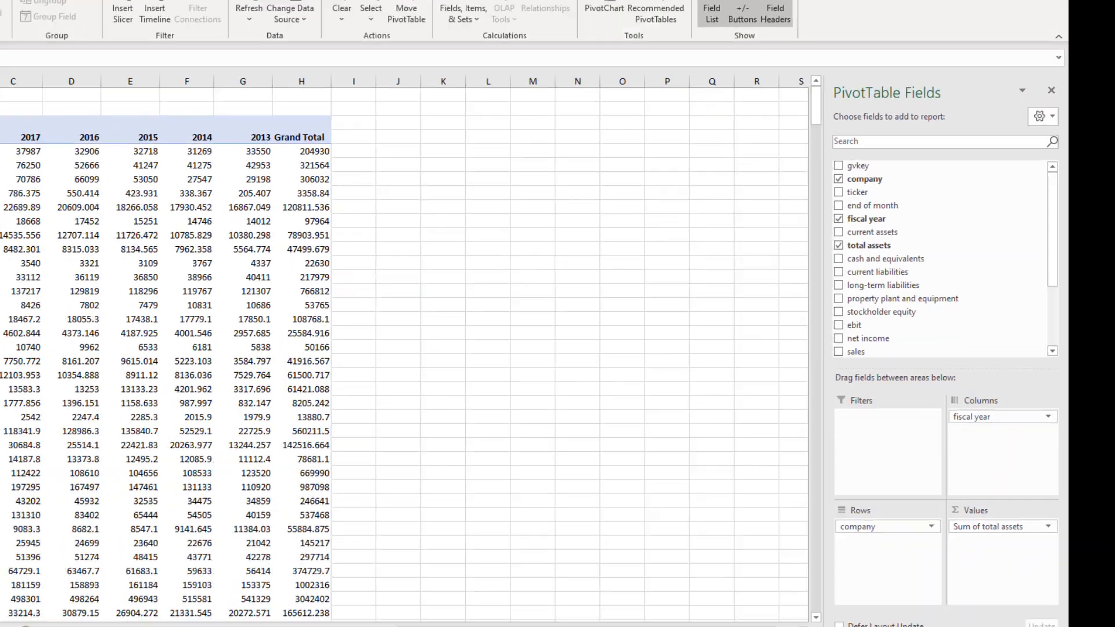
- Examine the first company rows and Abbott Laboratories' total assets across the fiscal years
click(101, 195)
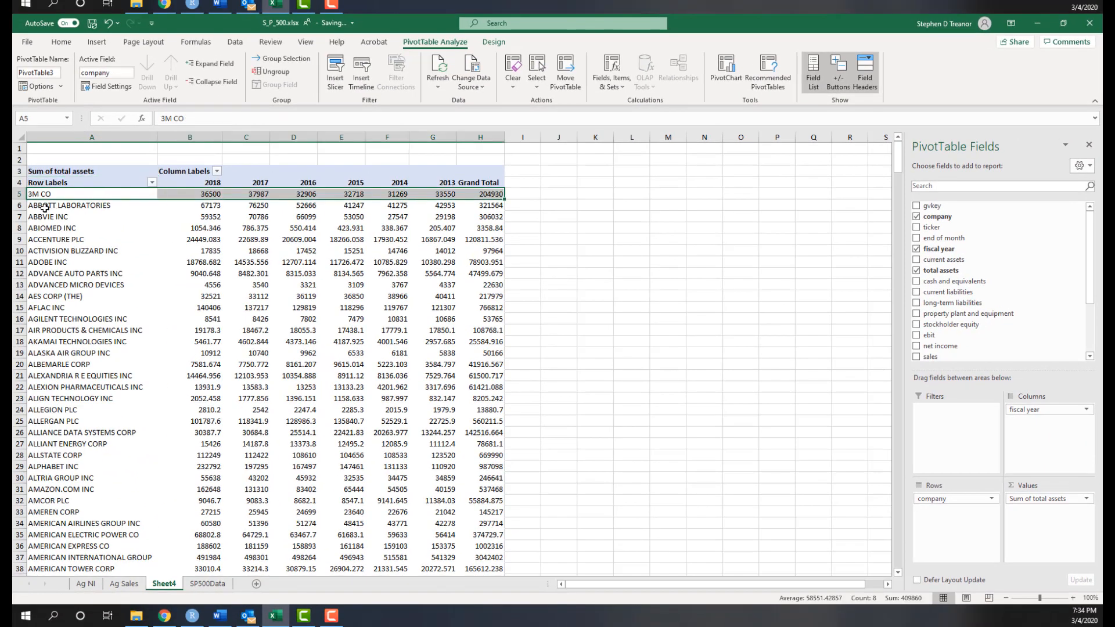
click(42, 209)
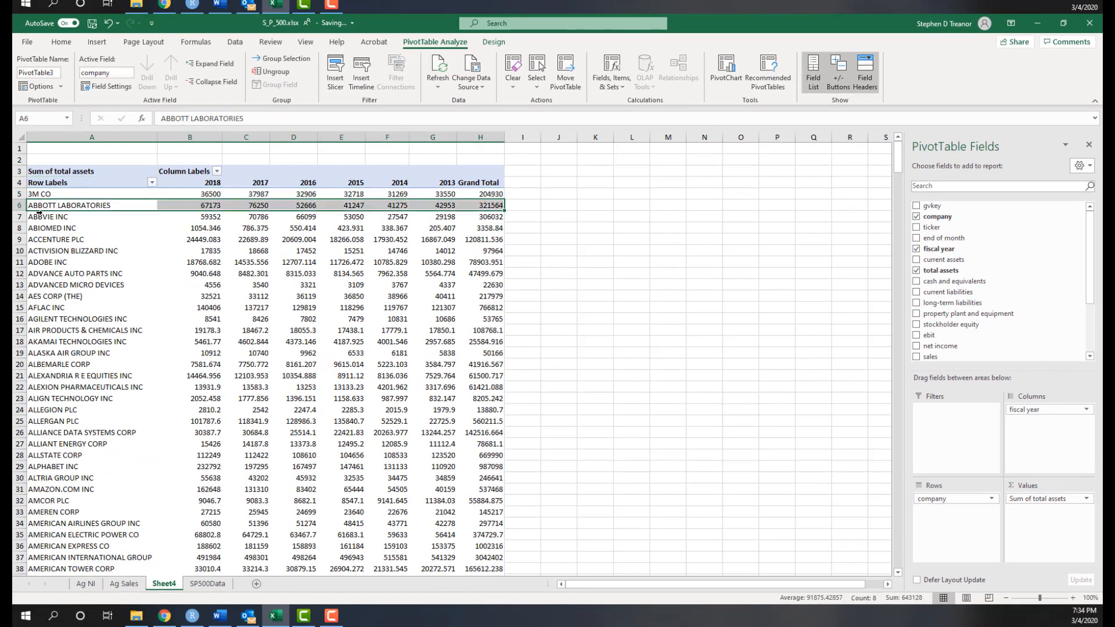
click(51, 219)
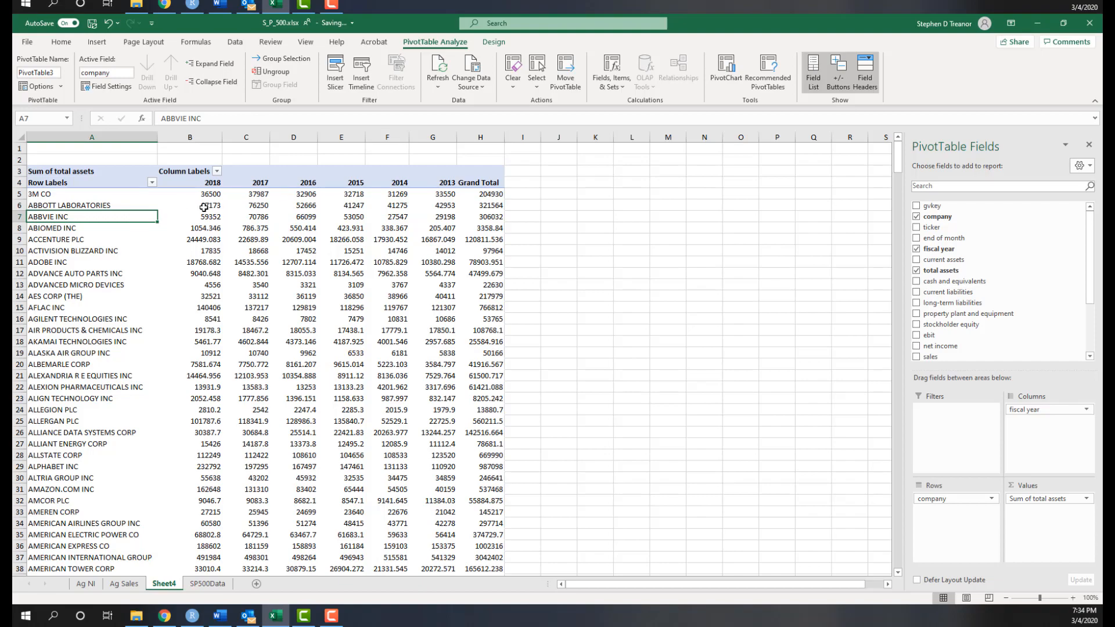
click(202, 206)
drag(202, 206, 437, 206)
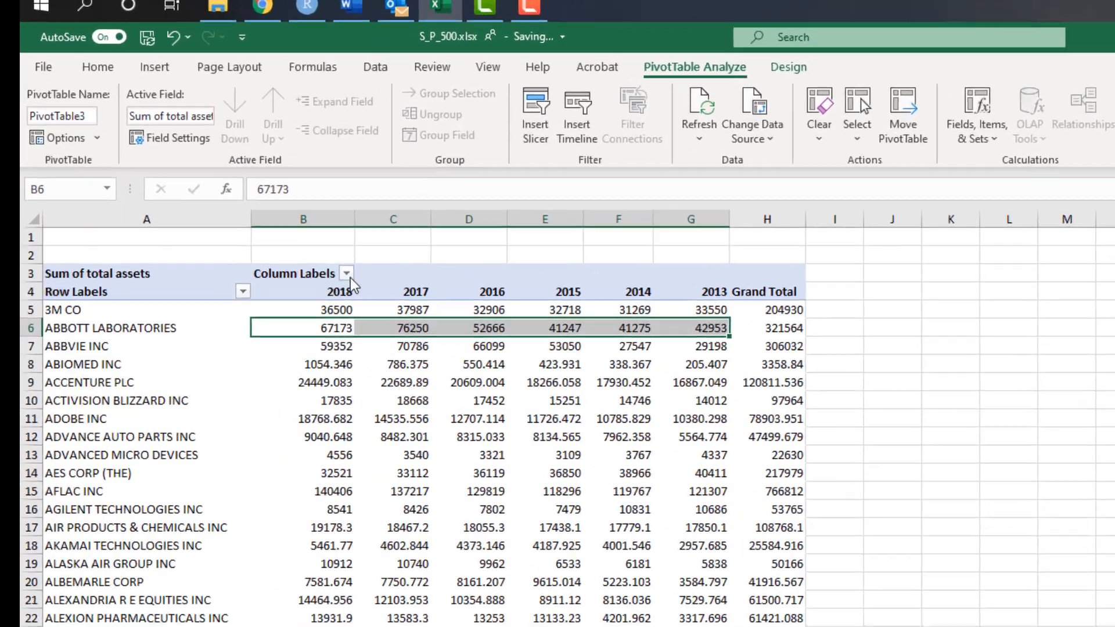
- Sort the fiscal year columns from smallest to largest and review the year headings from 2013 to 2018
click(217, 170)
click(256, 318)
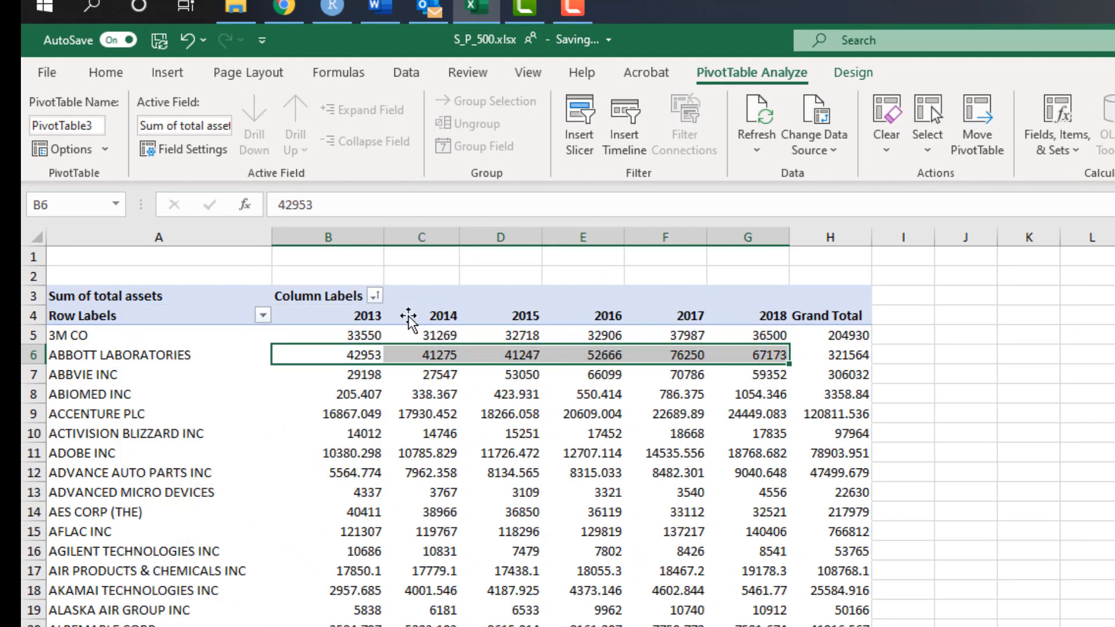
drag(321, 317, 790, 316)
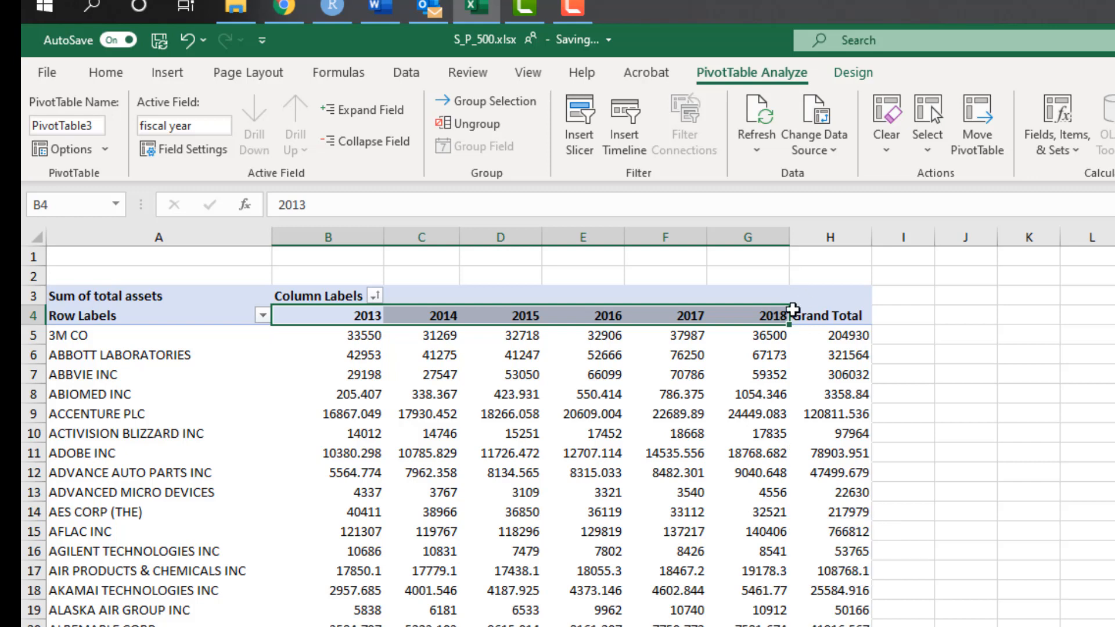
mouse_move(768, 491)
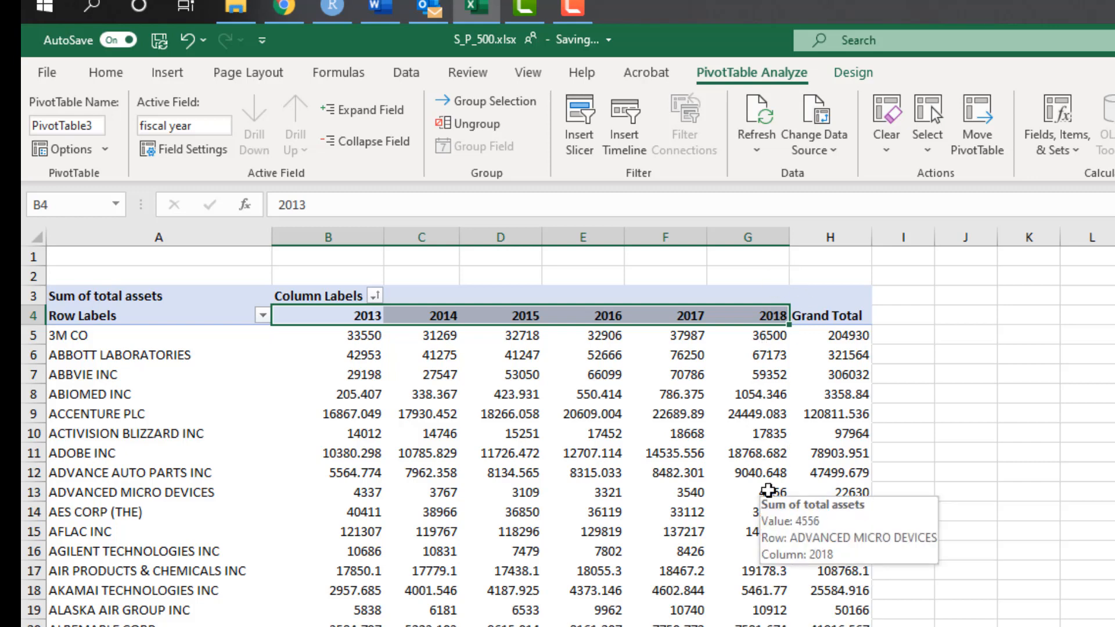
- Filter the PivotTable's fiscal year columns to show only 2018
click(375, 296)
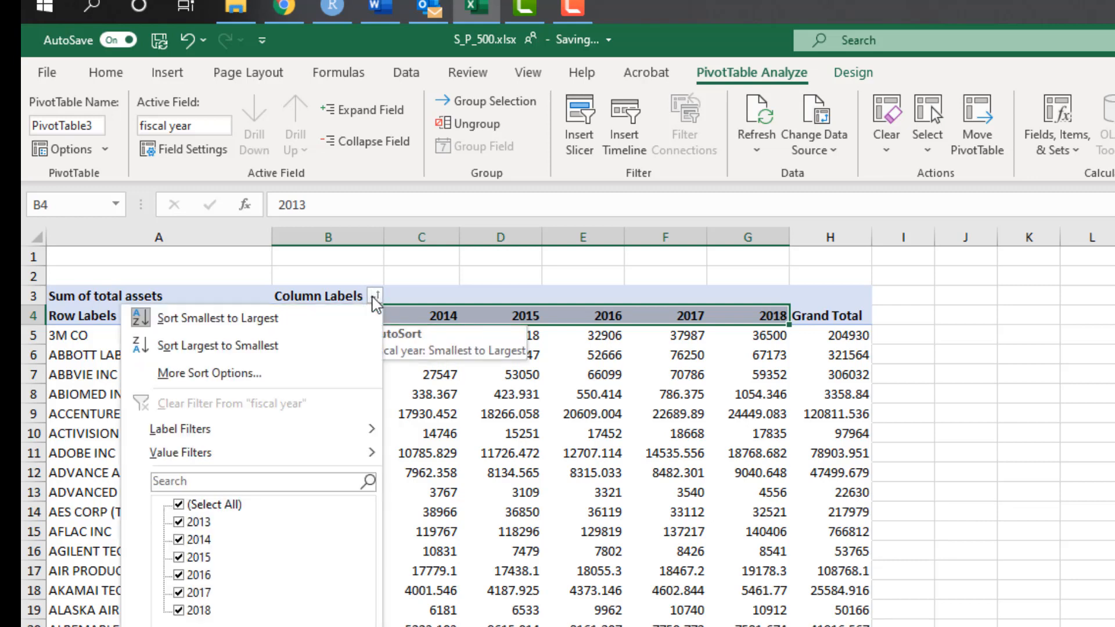
click(179, 505)
click(178, 611)
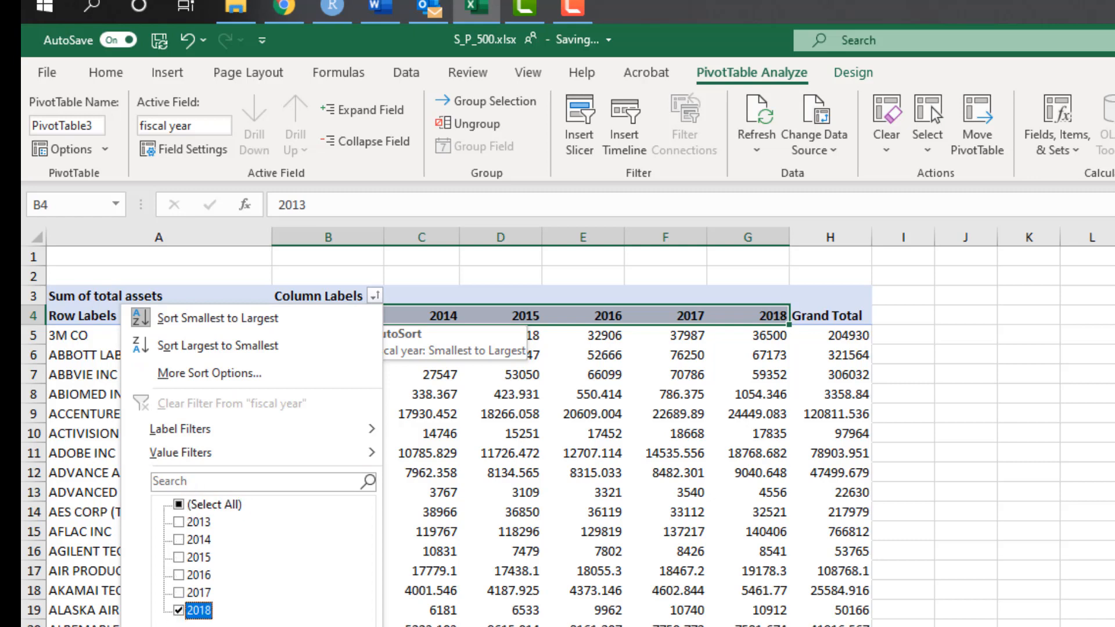
key(Return)
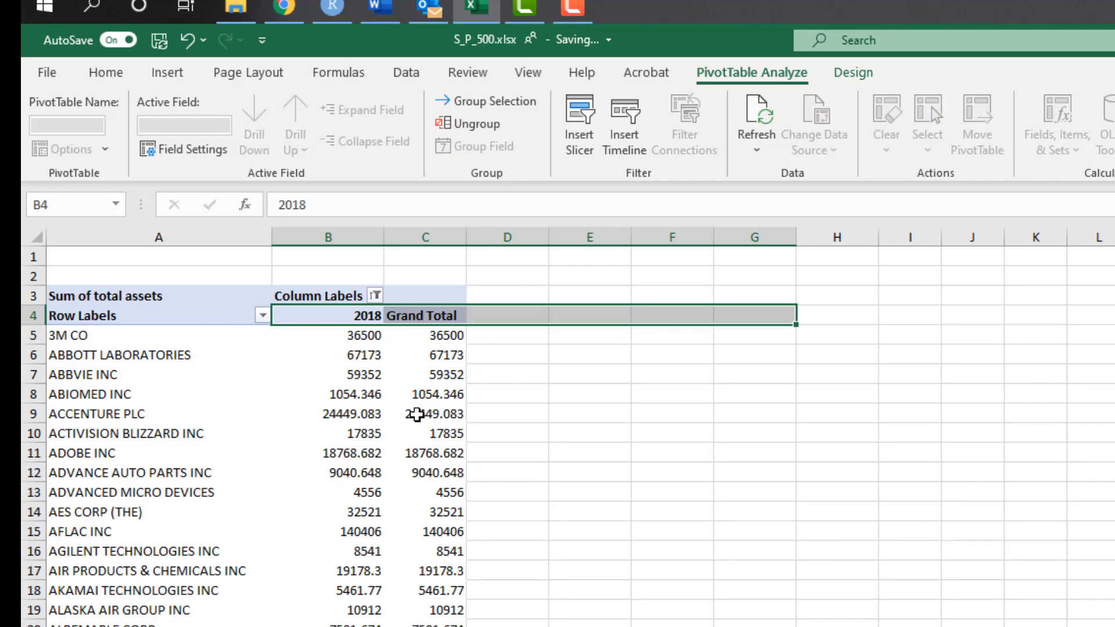
- Sort the company rows in descending order by Sum of total assets
click(262, 317)
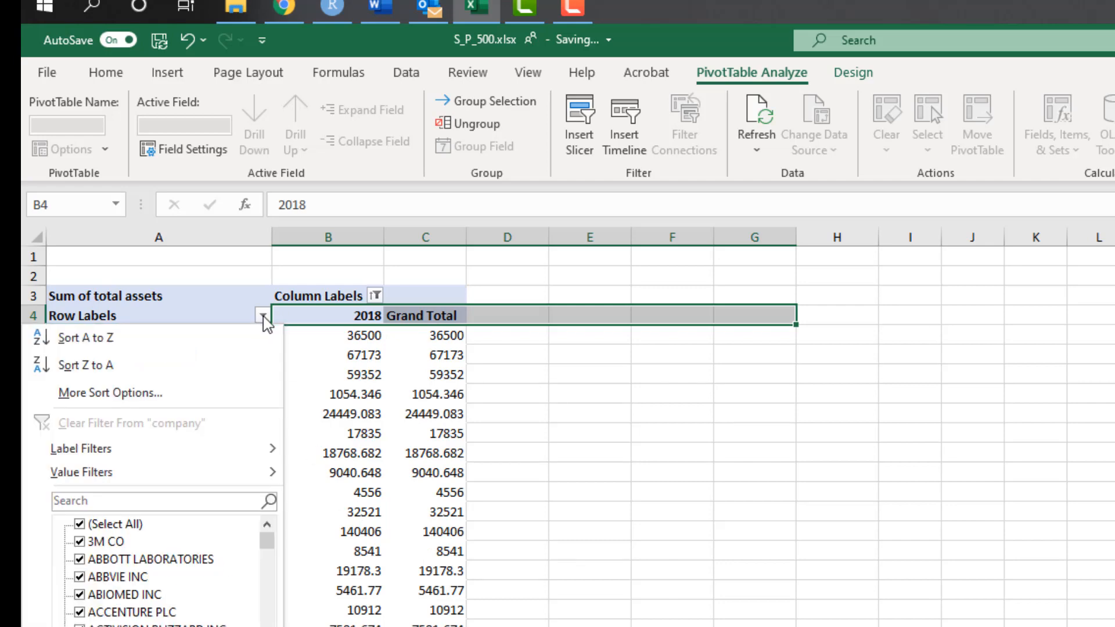
click(142, 400)
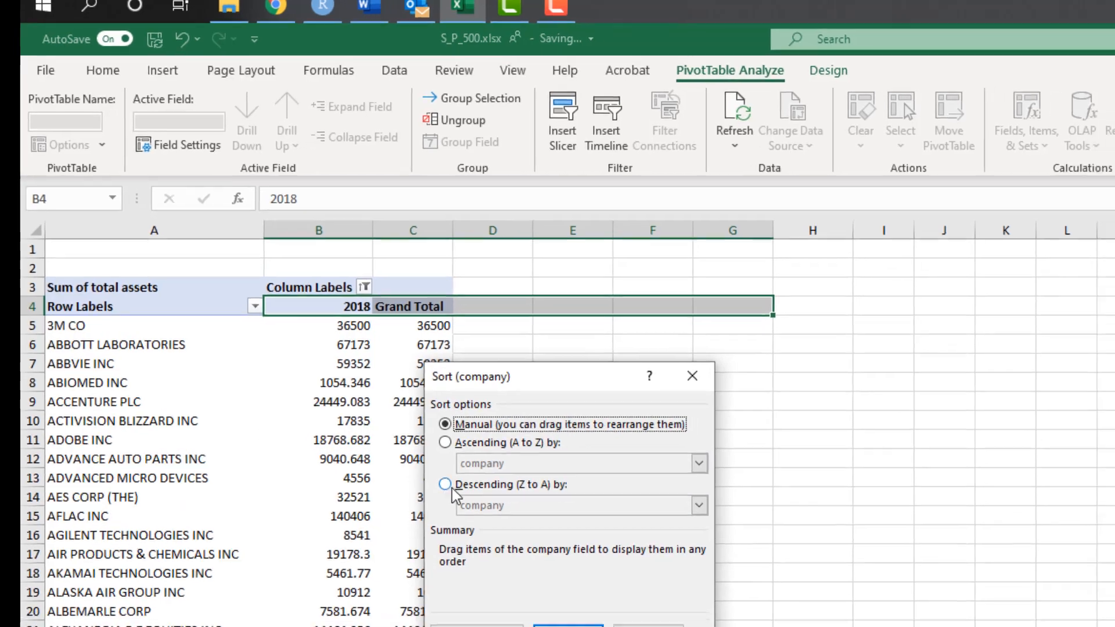
click(457, 501)
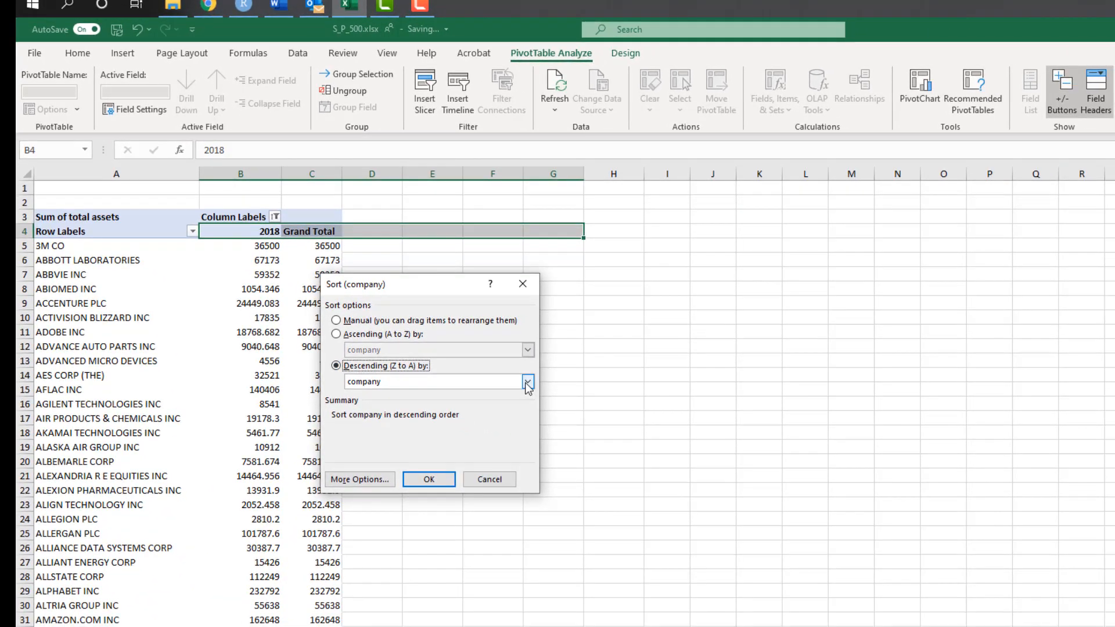
click(527, 381)
click(441, 405)
click(425, 483)
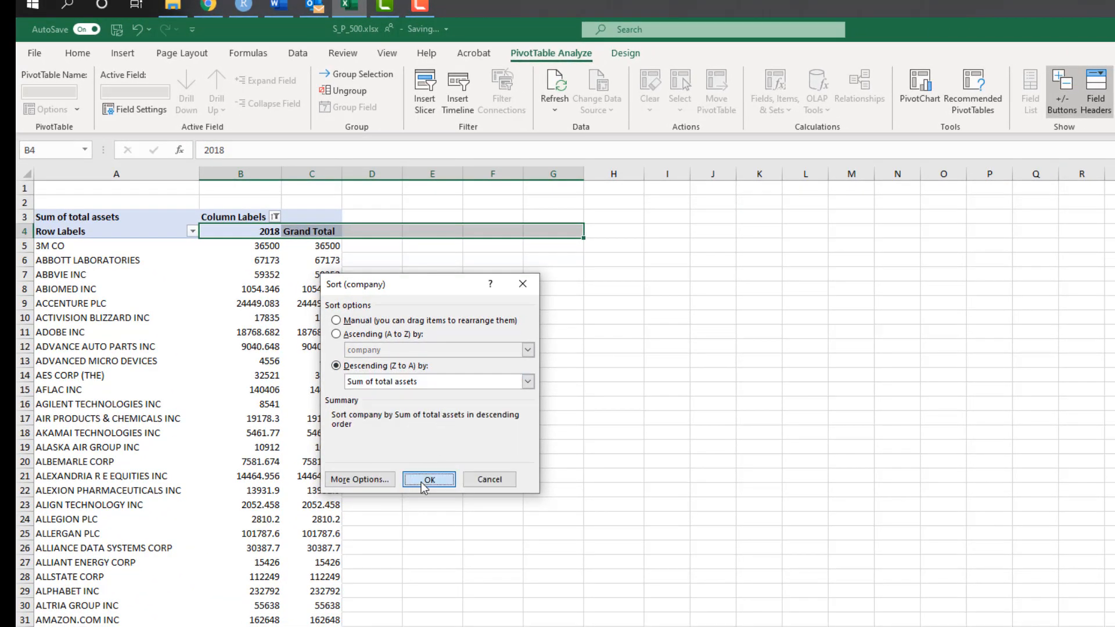
- Highlight the JPMorgan Chase & Co and Bank of America Corp rows, A5:C6, with a yellow fill
click(67, 246)
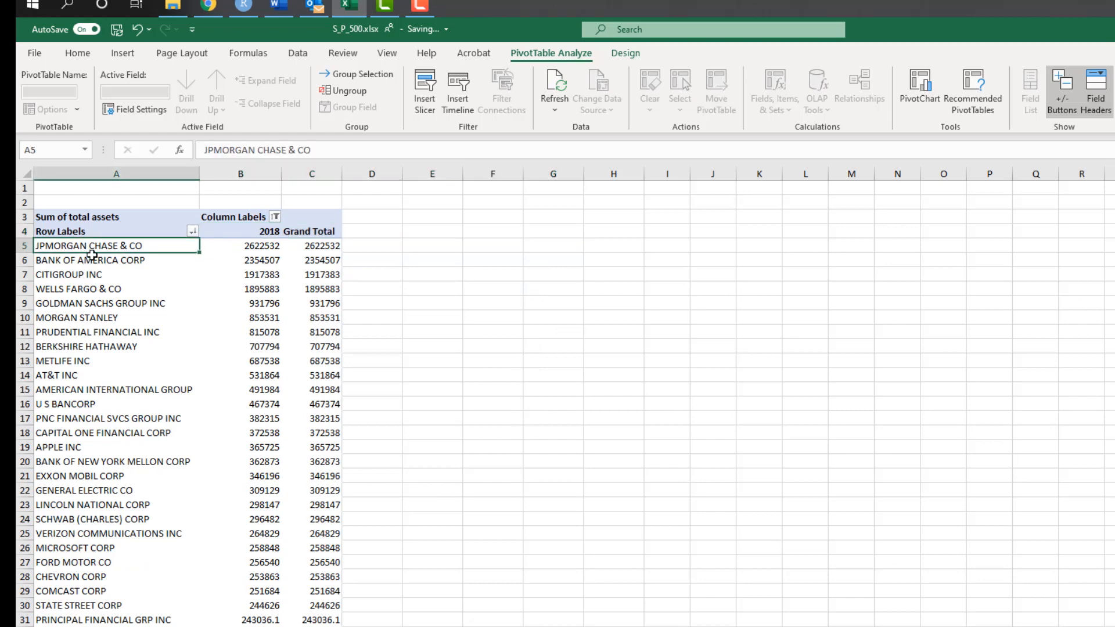
drag(91, 255, 329, 263)
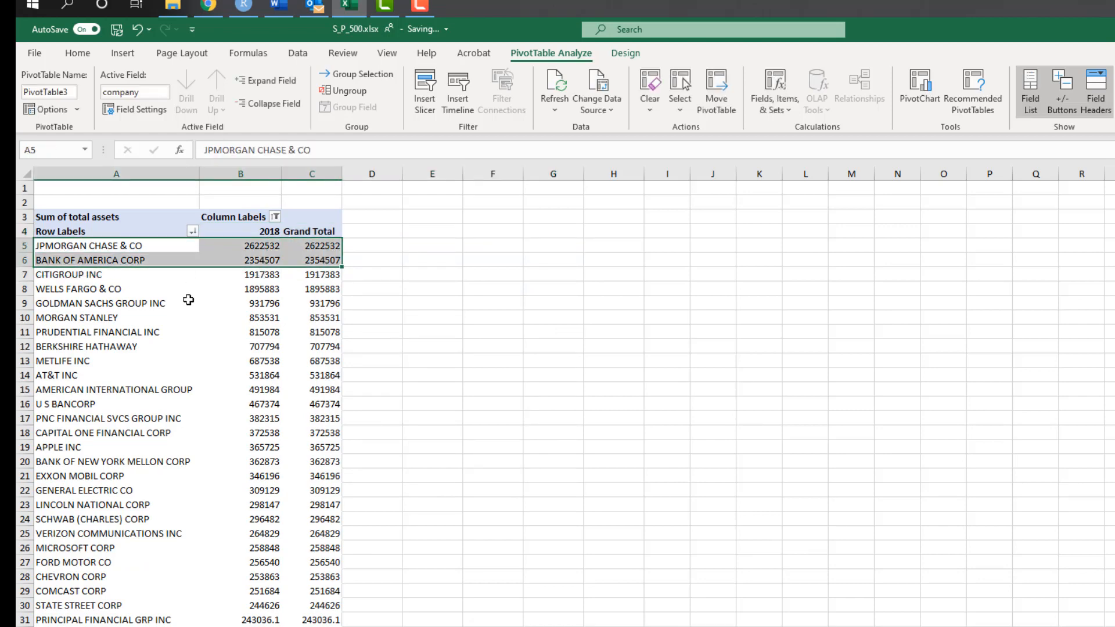
click(67, 54)
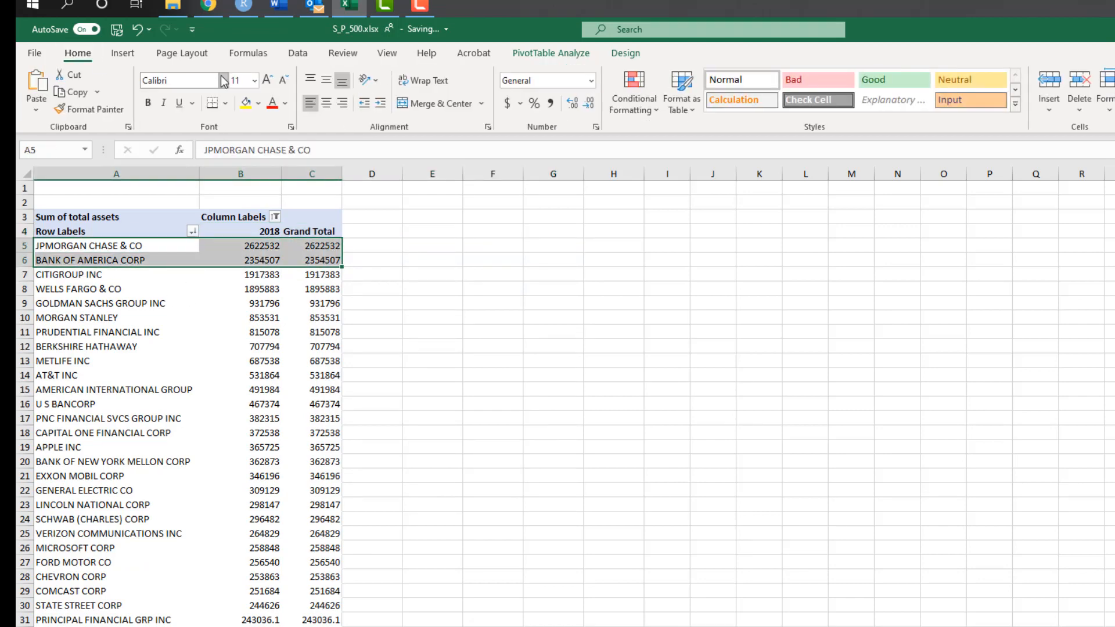
click(246, 104)
- Create a copy of Sheet4 within the workbook, placed before the Ag NI sheet
right_click(168, 603)
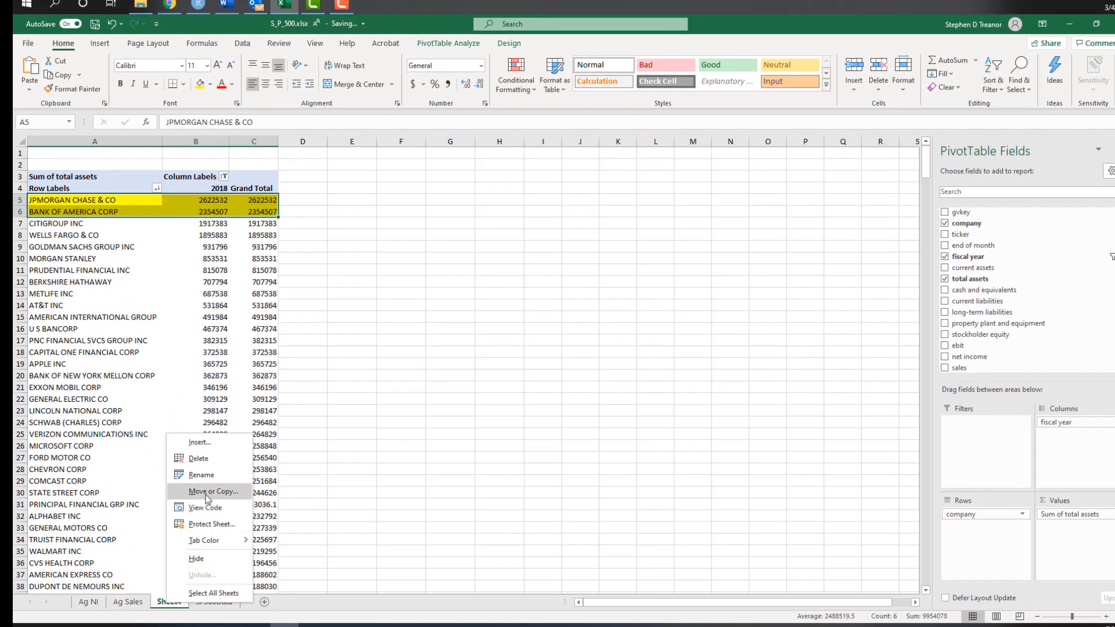
click(208, 492)
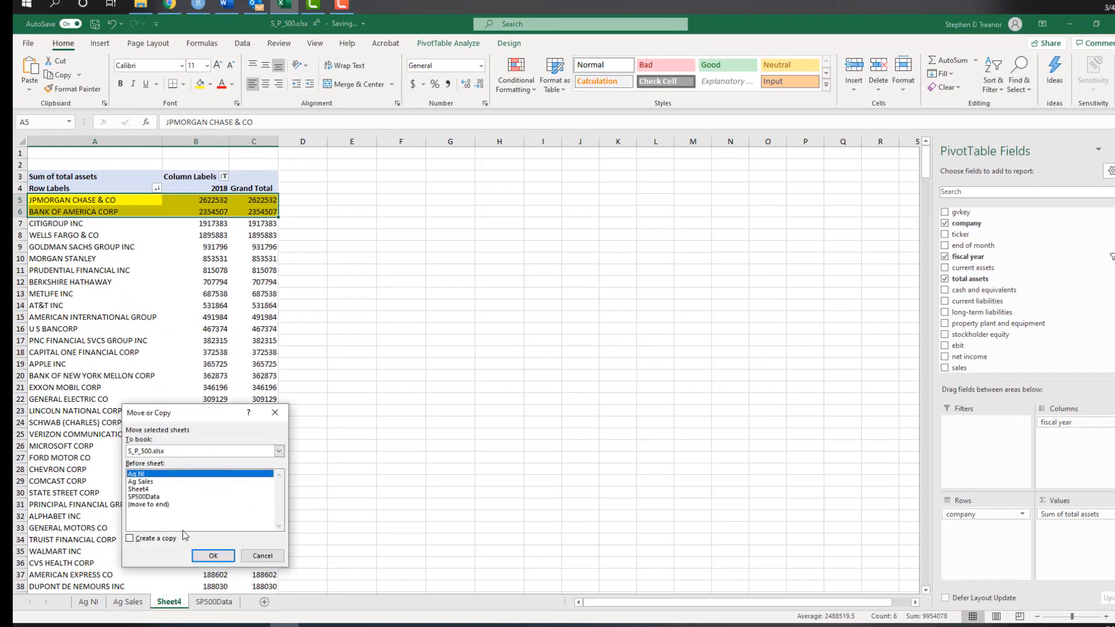
click(140, 542)
click(213, 556)
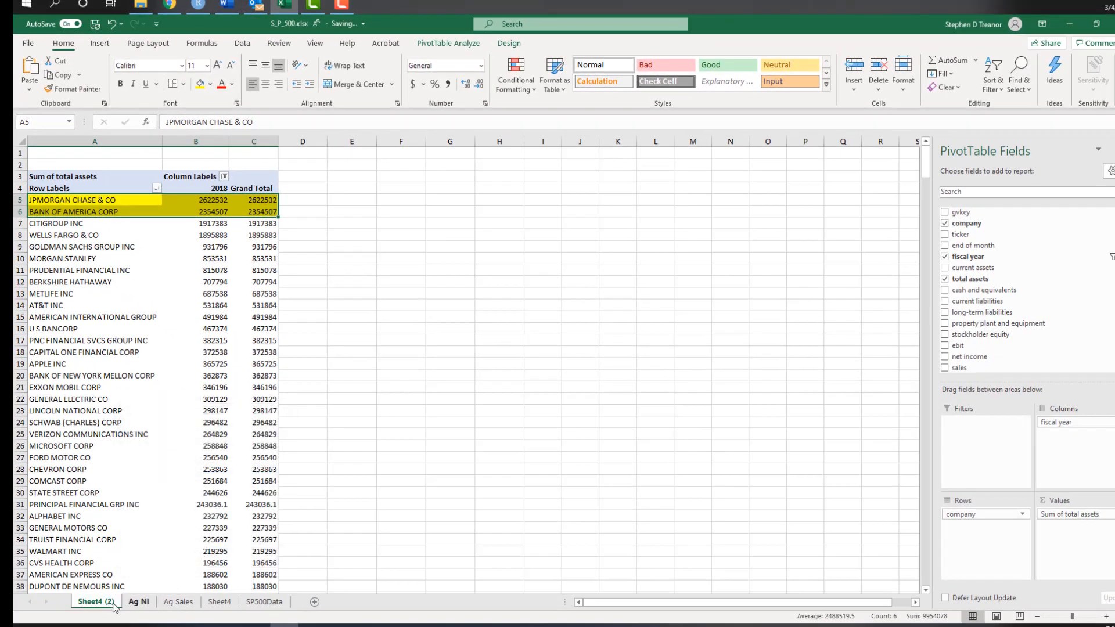
- Rename the copied Sheet4 (2) worksheet as Largest Total Assets
double_click(97, 602)
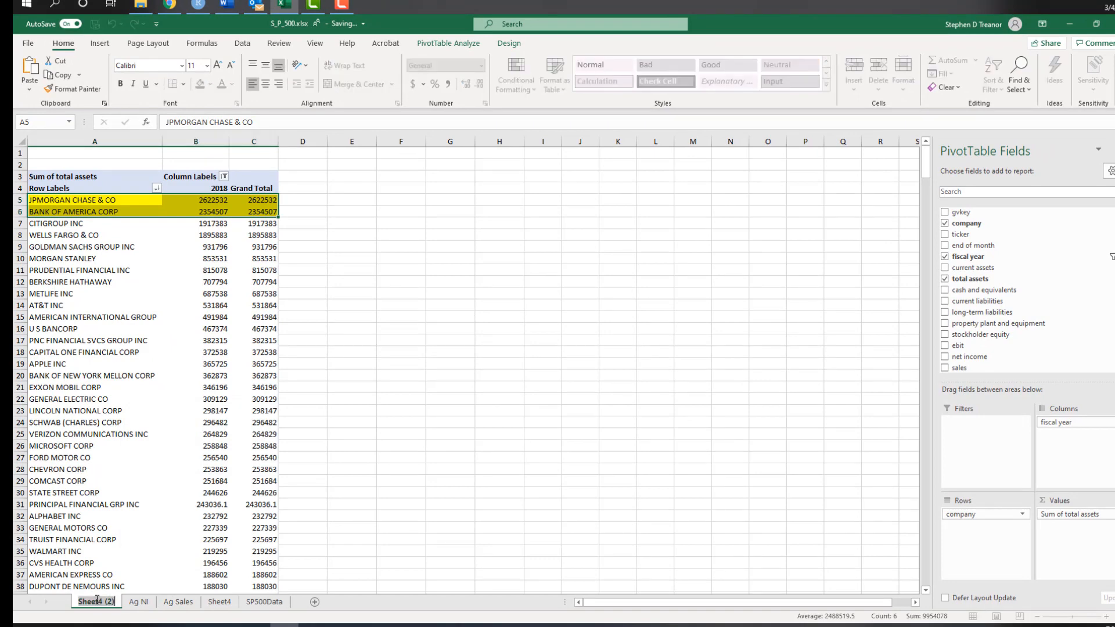
text(Largest Tot)
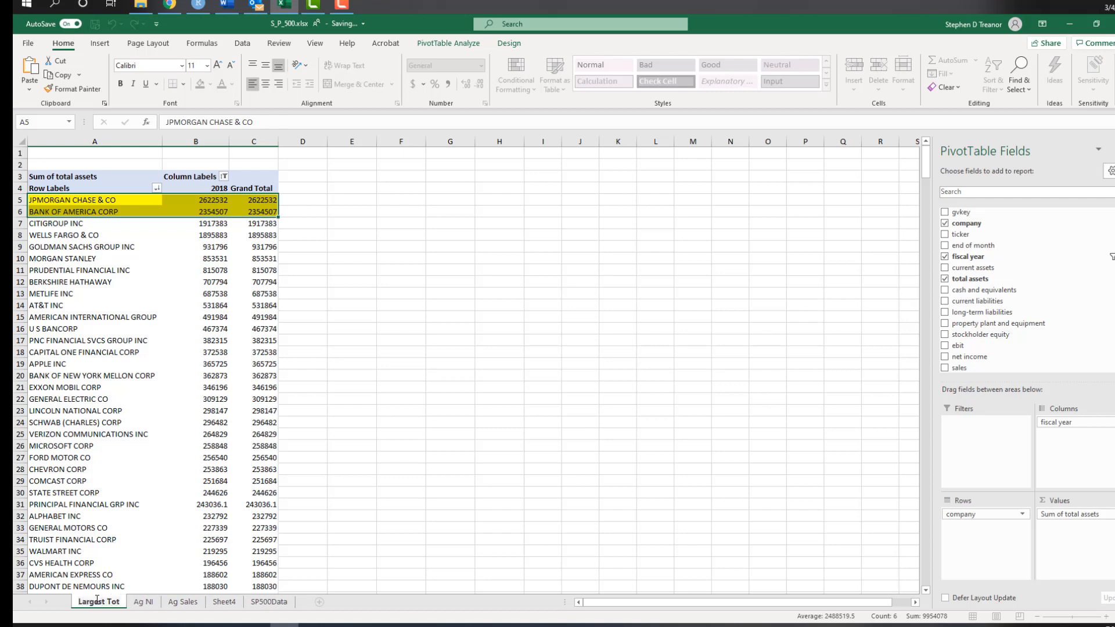
text(al Assets)
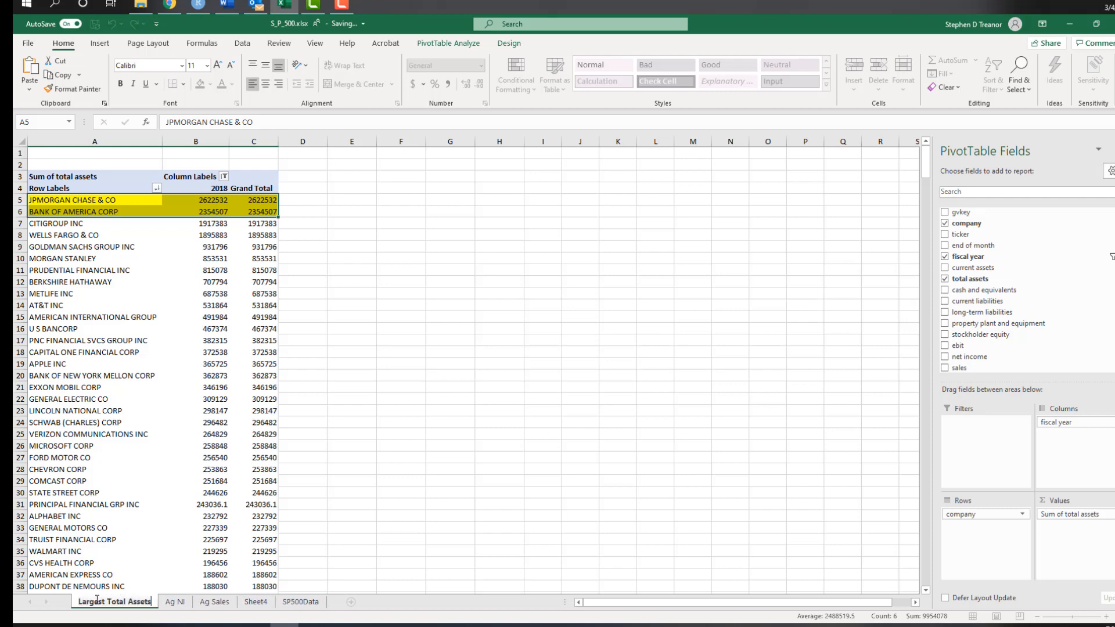
- In the Sheet4 PivotTable, replace total assets with the roe field as the summarised value
click(255, 604)
click(216, 434)
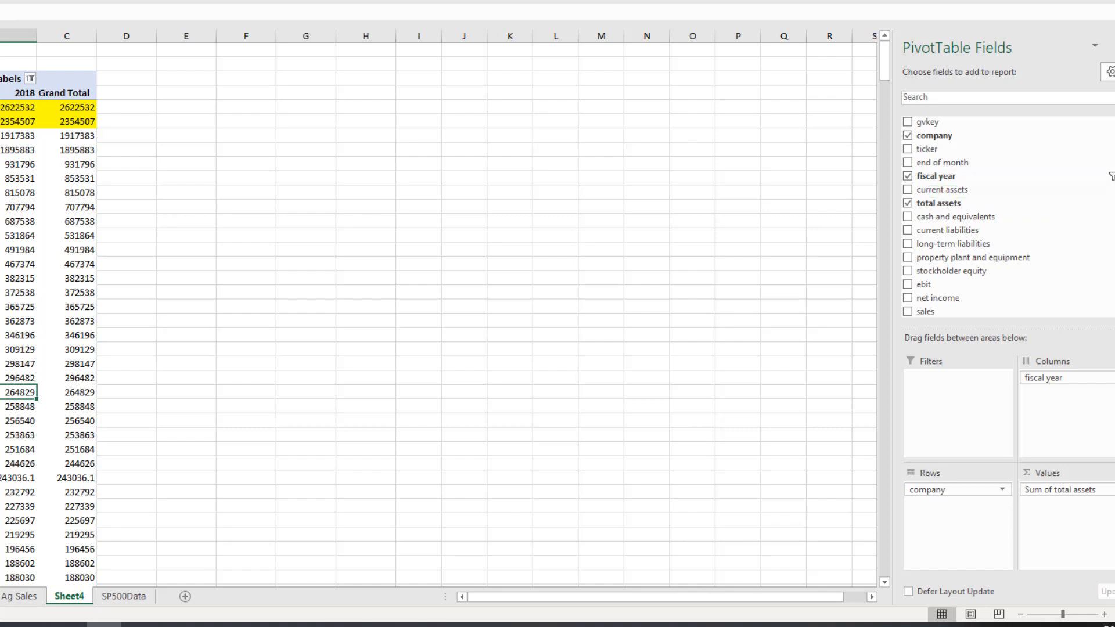
scroll(1110, 192, down, 2)
scroll(1009, 216, down, 3)
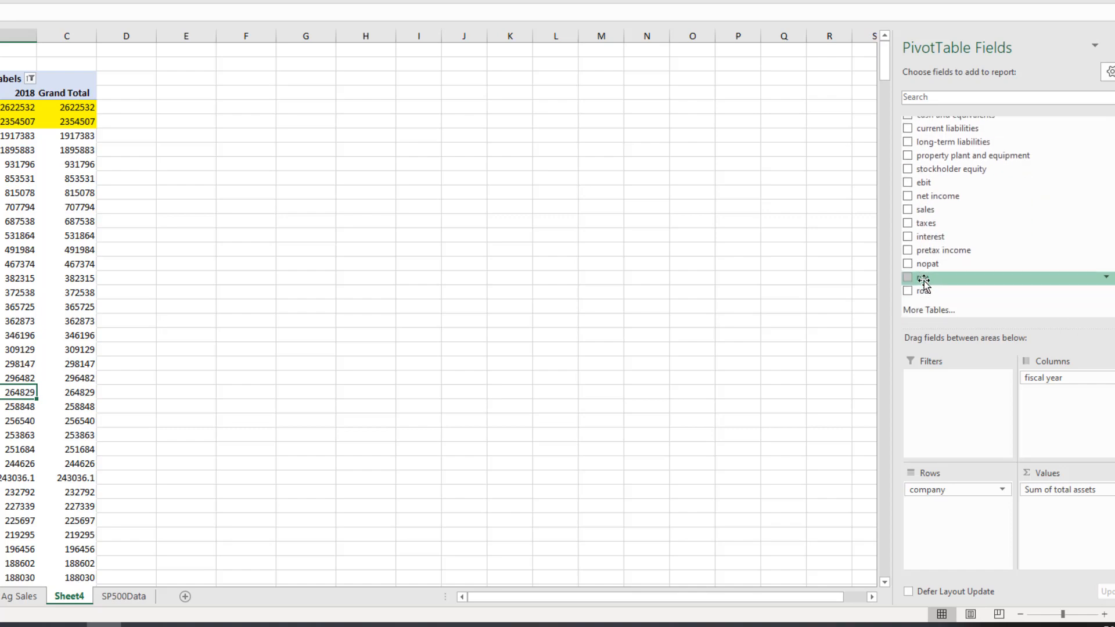
drag(924, 277, 691, 437)
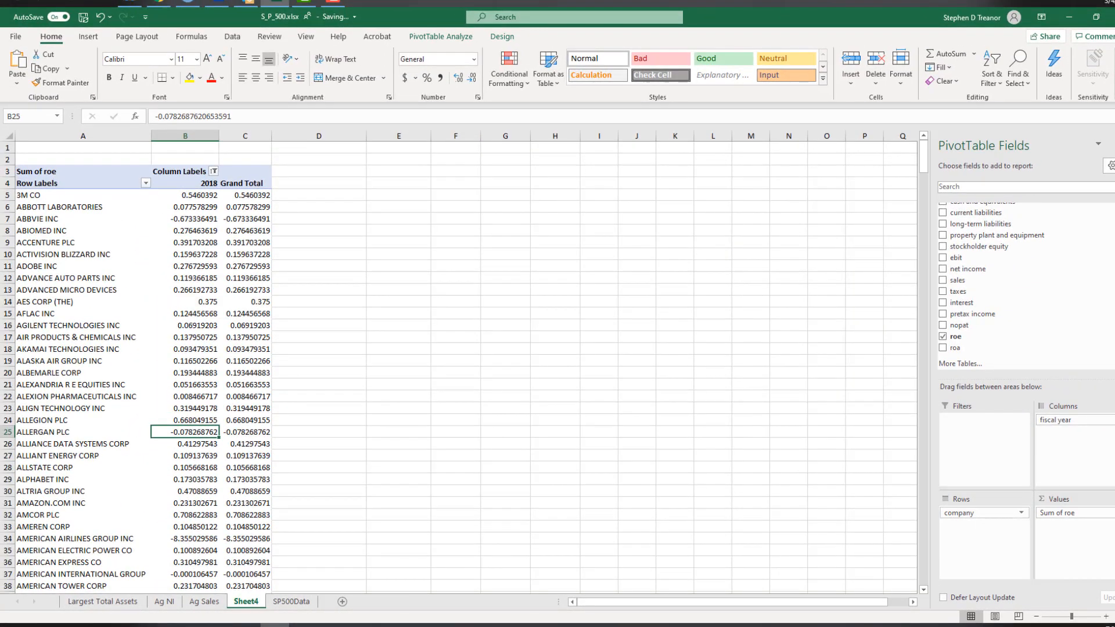
- Set the number format of the Sum of roe value field to Percentage
click(1086, 513)
click(1081, 499)
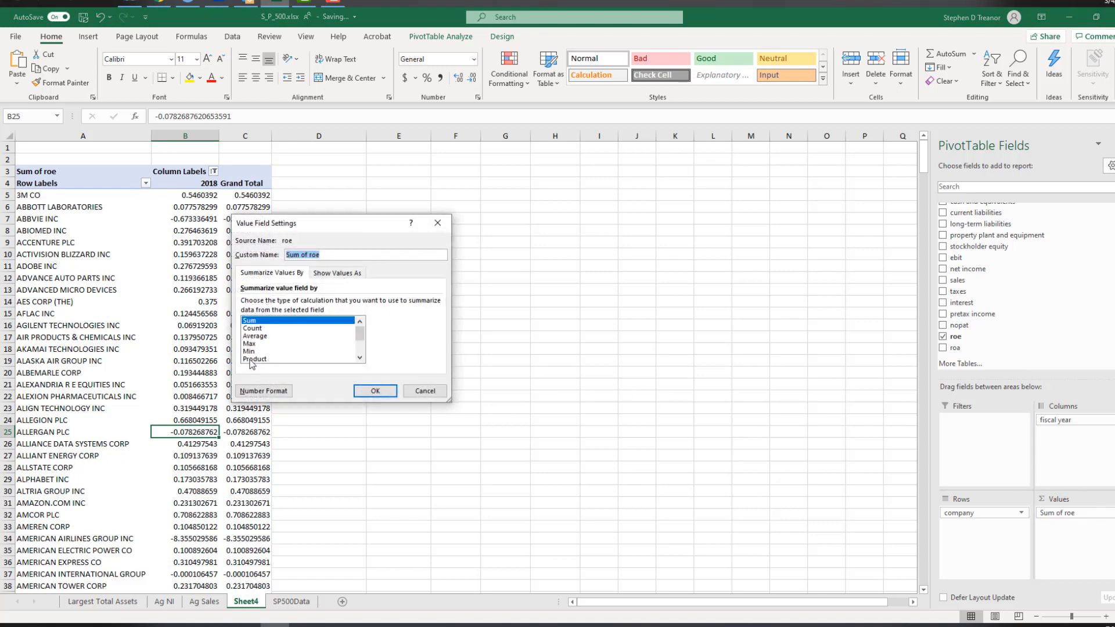
click(263, 391)
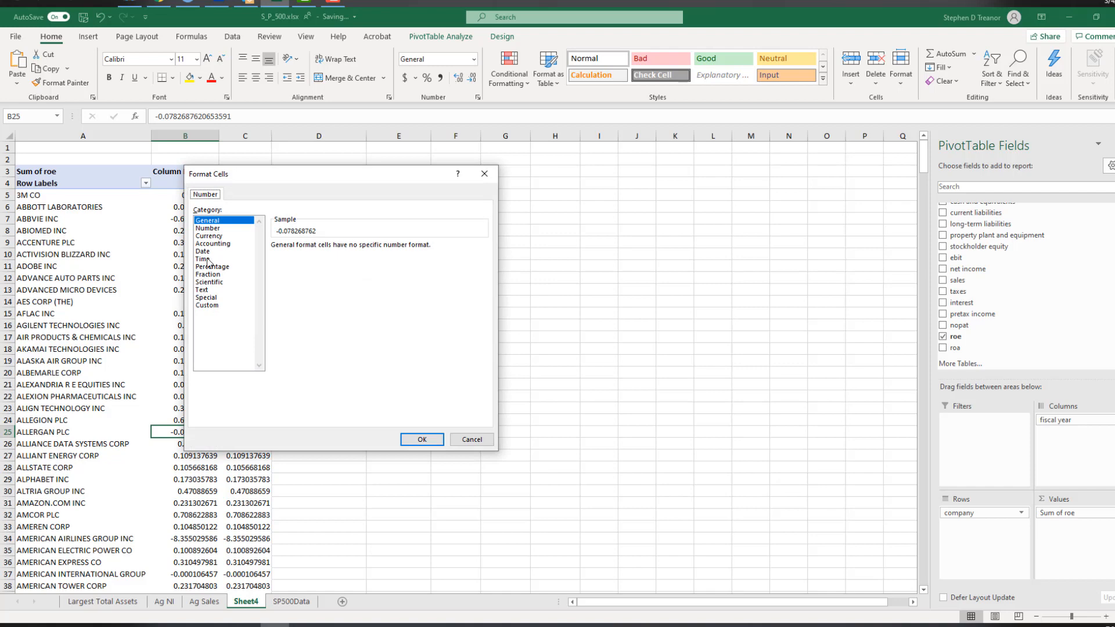
click(210, 266)
click(422, 439)
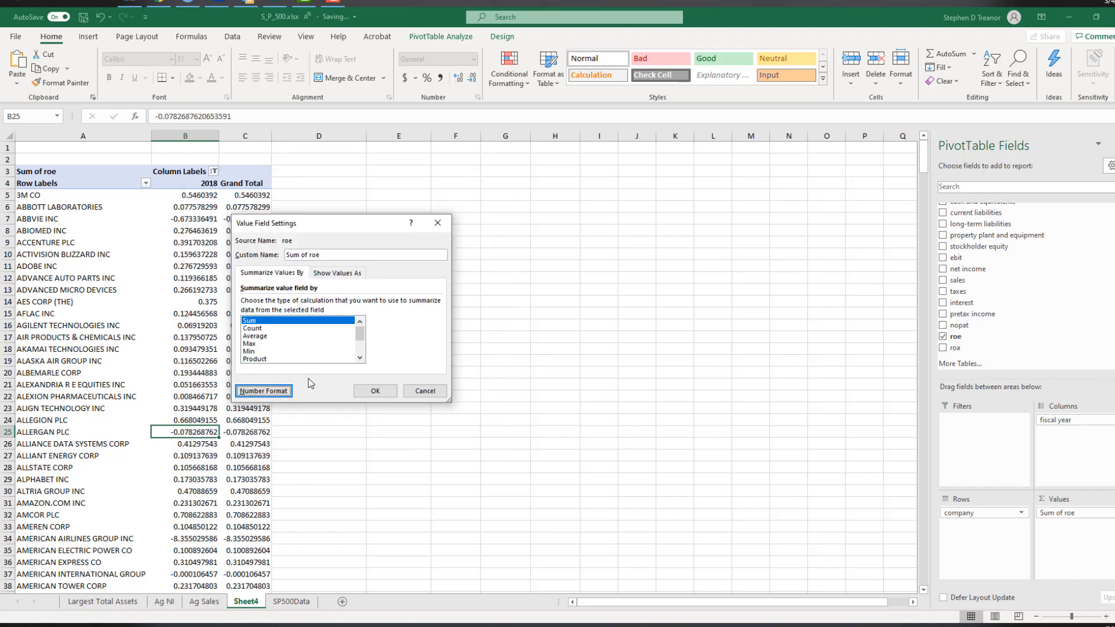
click(372, 391)
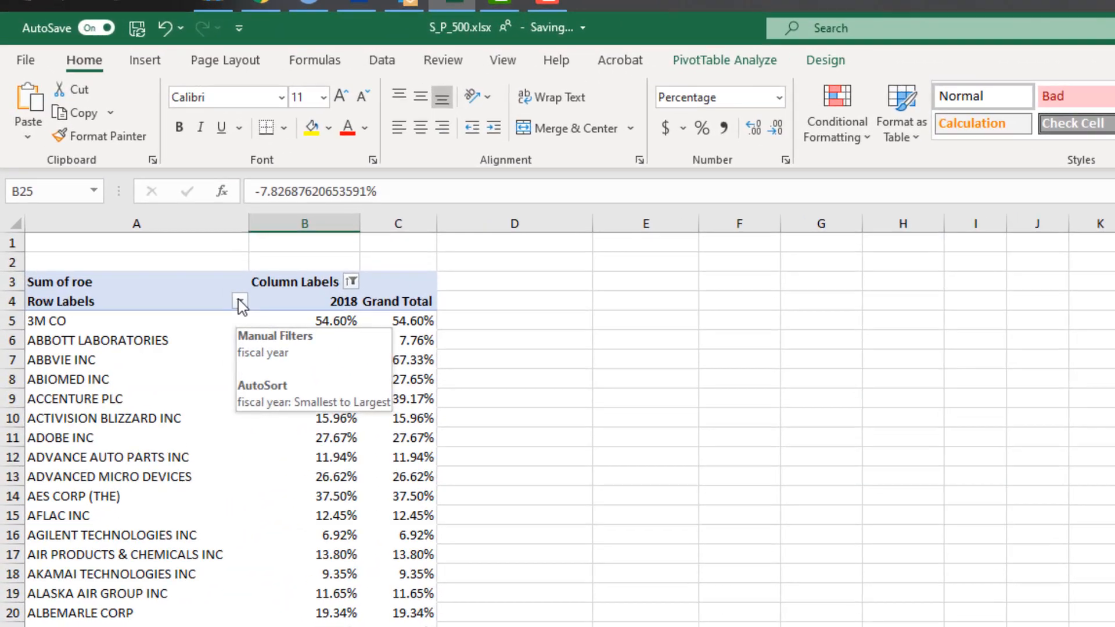
- Filter the company rows to the top 10 items by Sum of roe
click(145, 183)
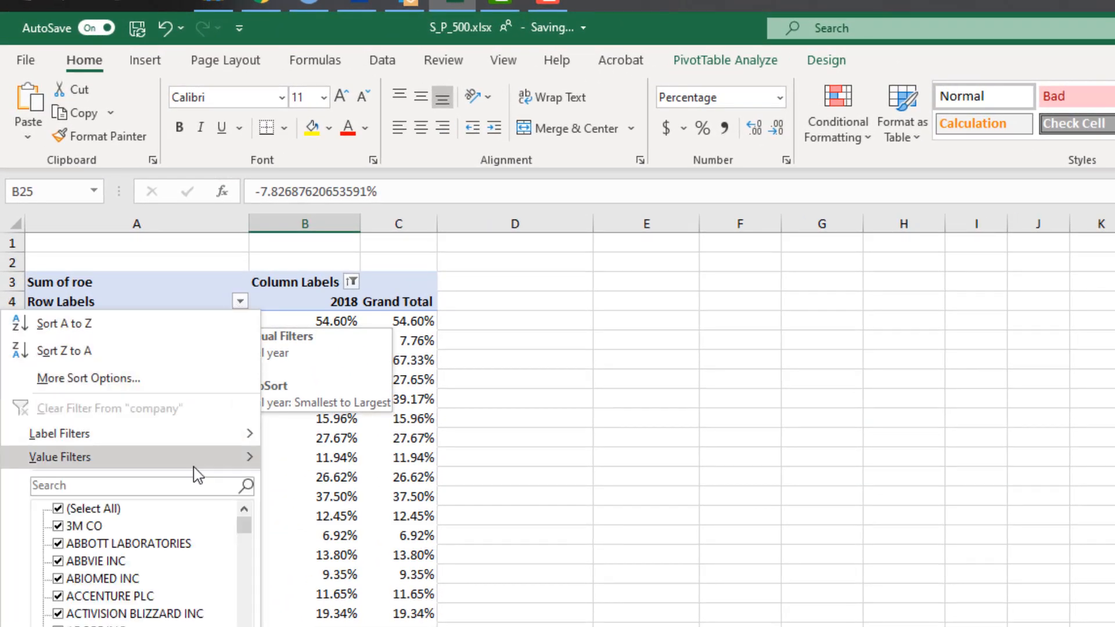
mouse_move(196, 465)
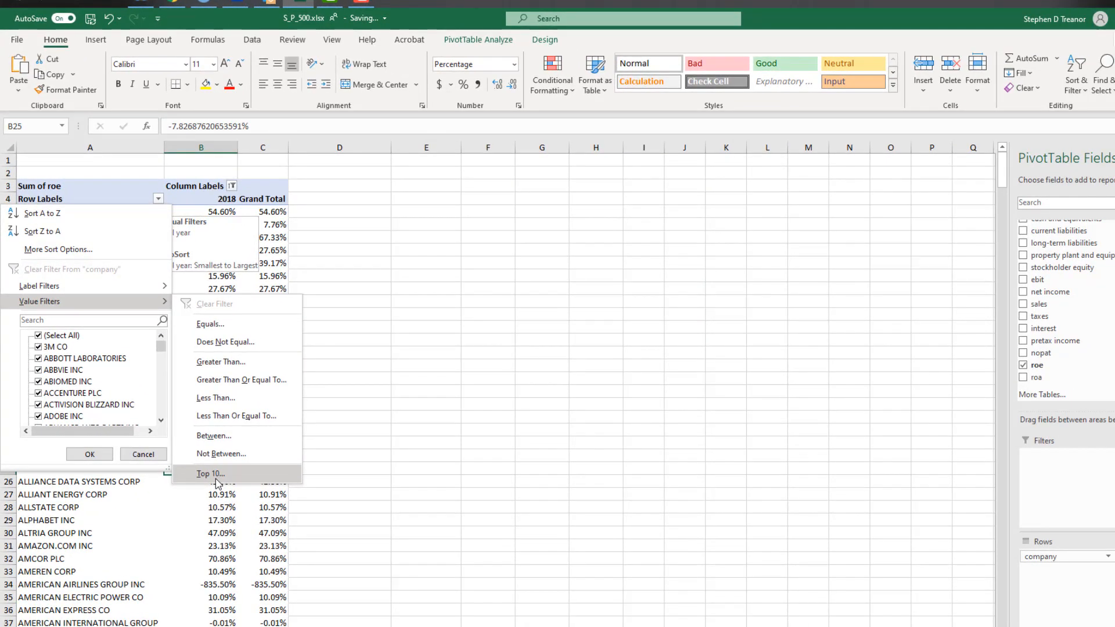
click(216, 480)
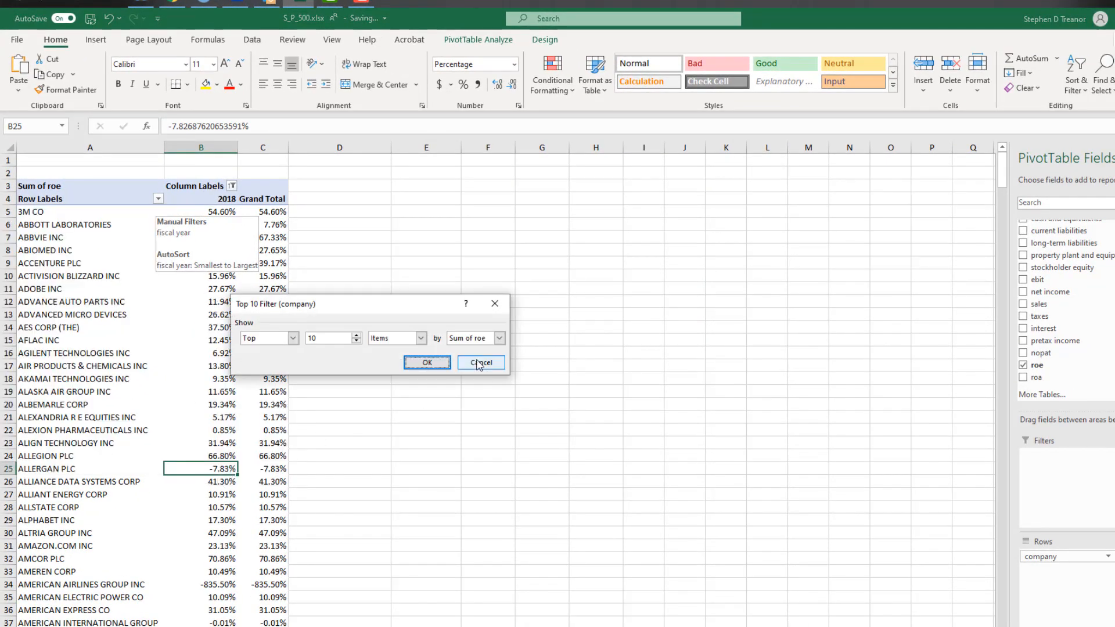
click(428, 364)
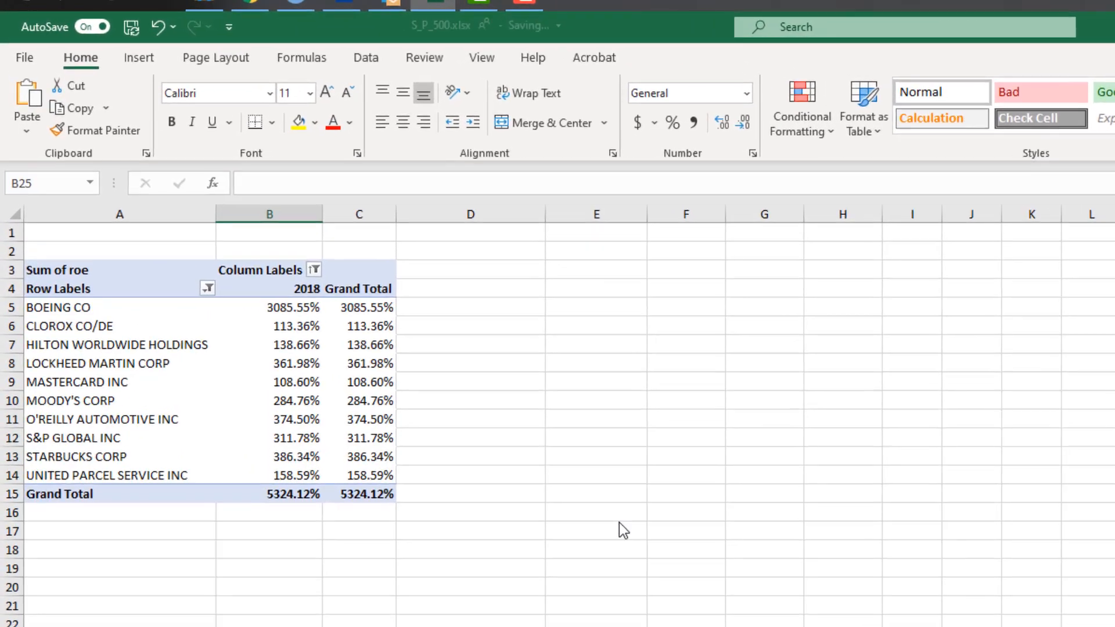
- Highlight the ten filtered company rows, A5:C14, with a yellow fill
click(293, 313)
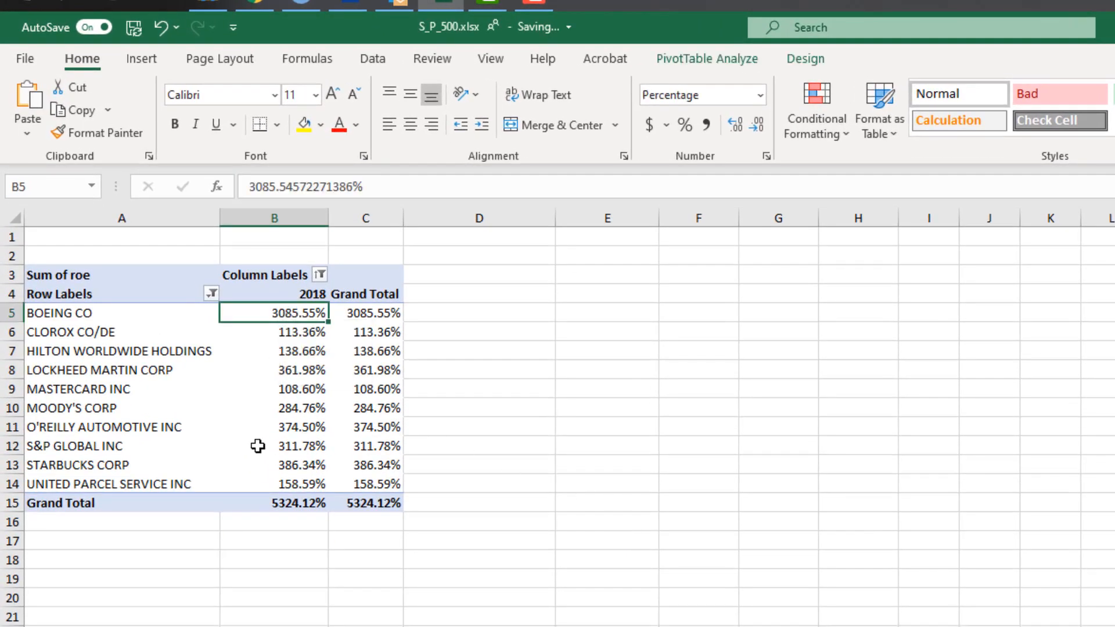
mouse_move(256, 448)
drag(33, 312, 237, 484)
click(304, 126)
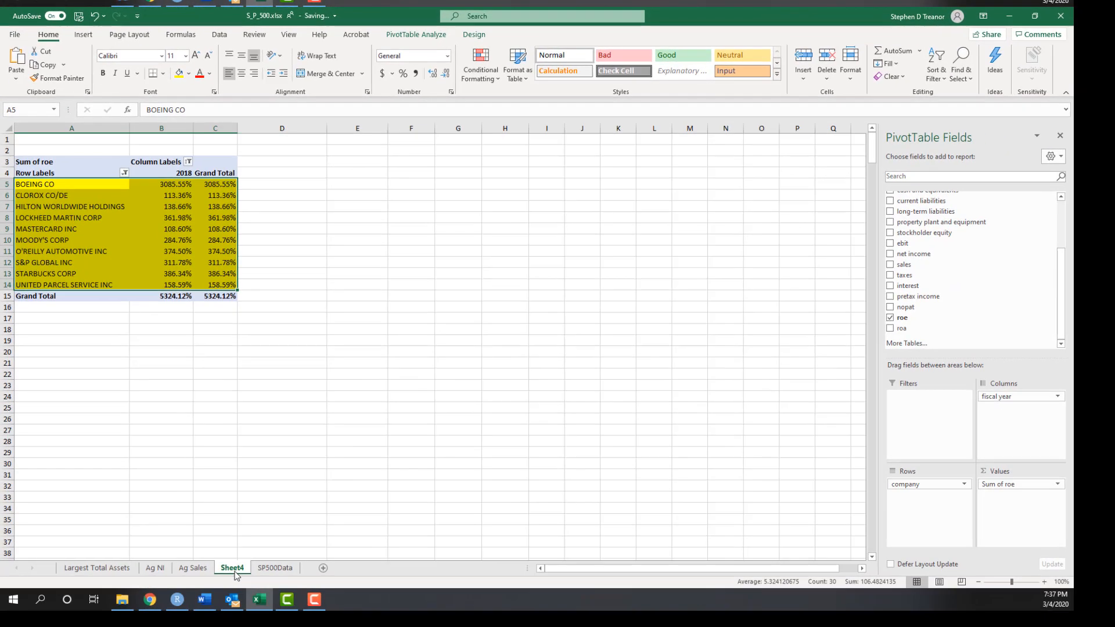
- Create a copy of Sheet4 before the Largest Total Assets sheet and rename the copy as ROE
right_click(233, 569)
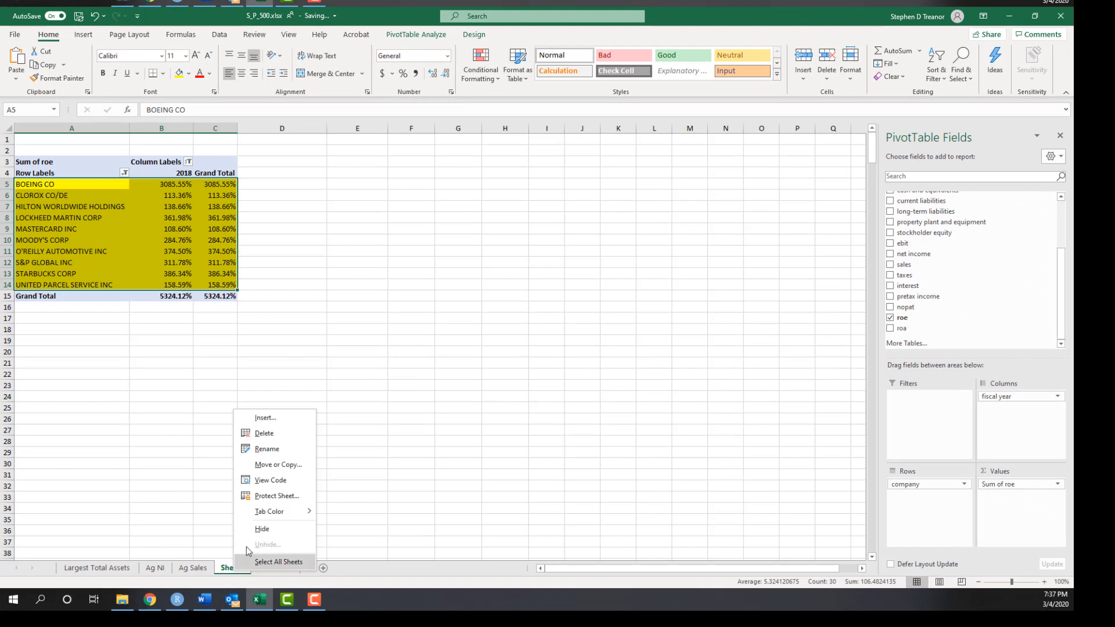
click(276, 468)
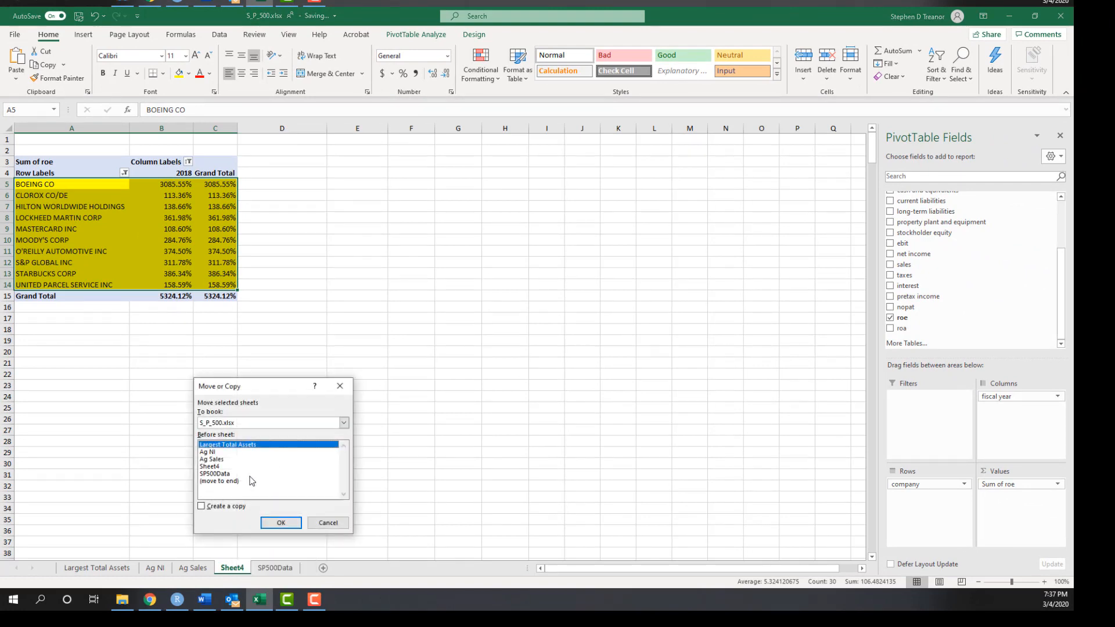
click(206, 508)
click(273, 526)
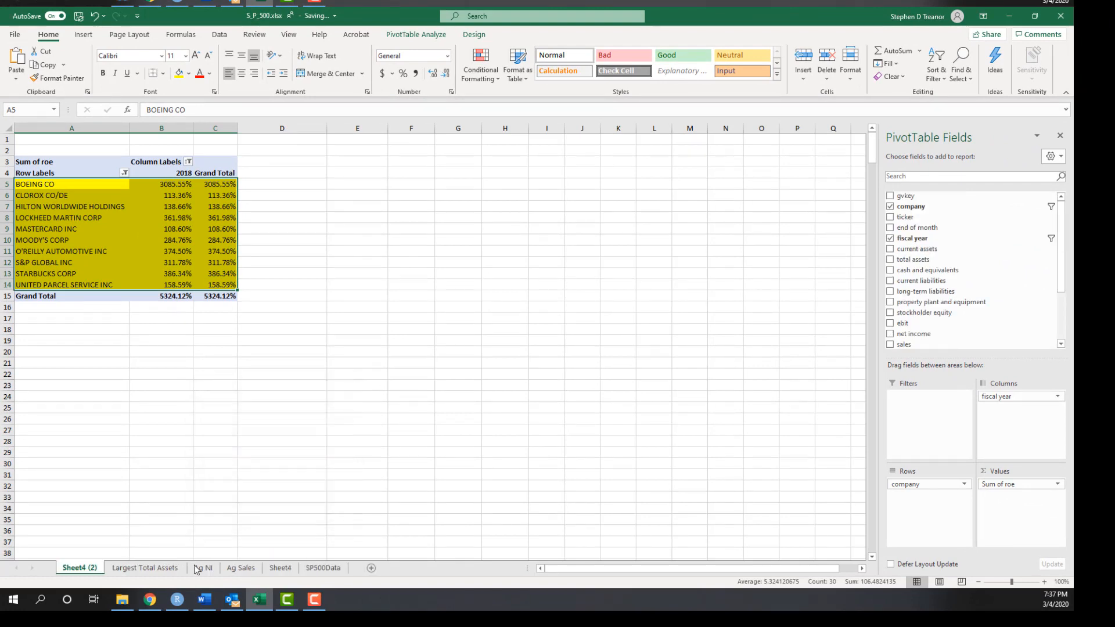
double_click(83, 569)
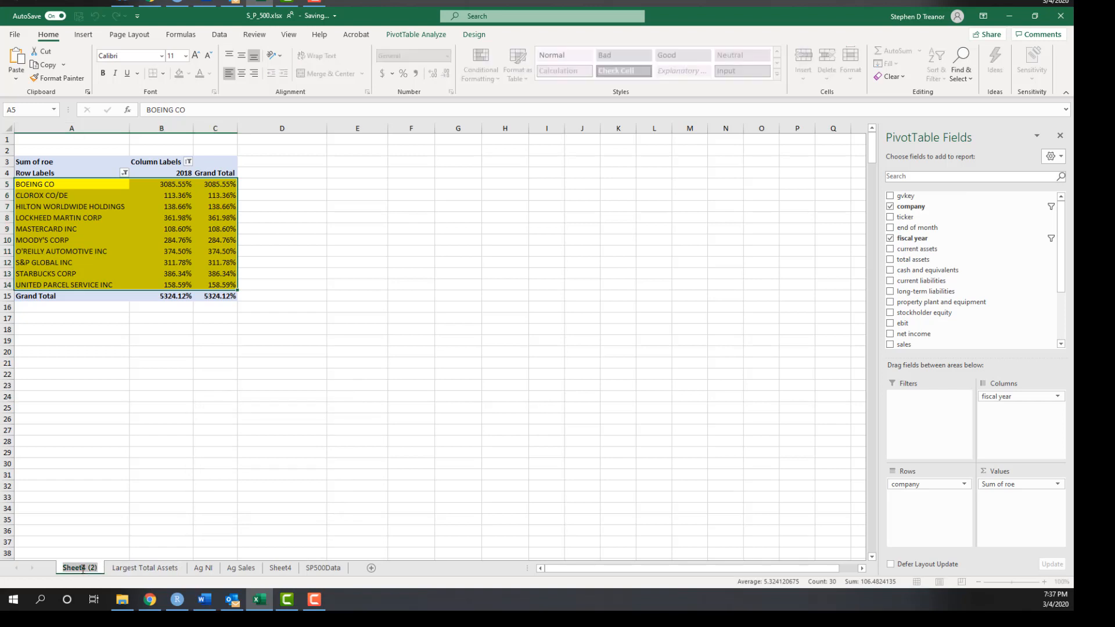
text(ROE)
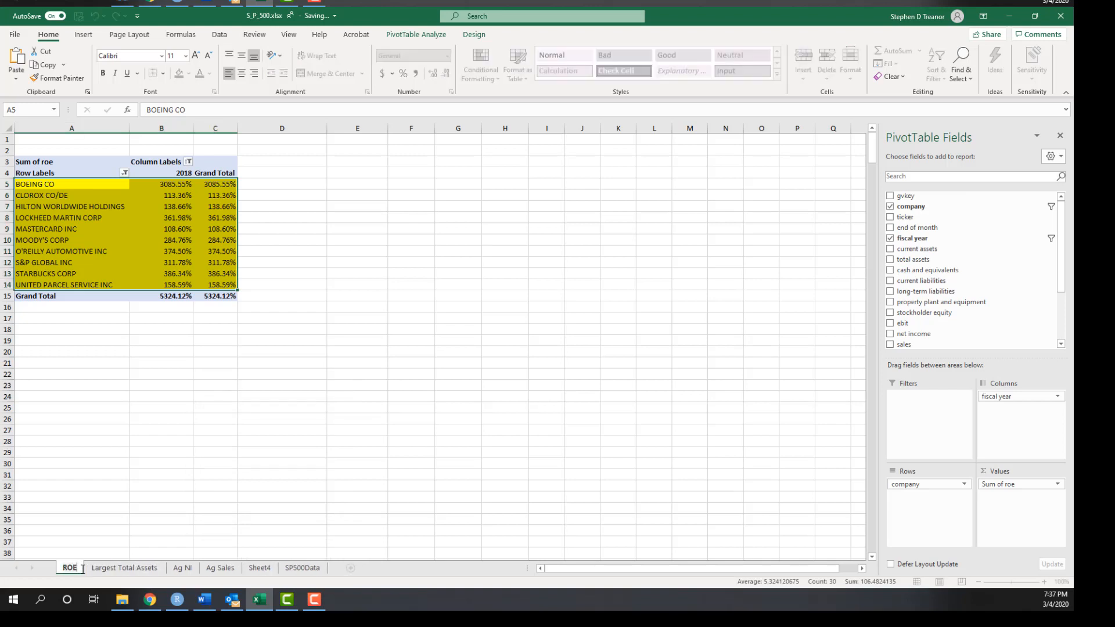
- In the Sheet4 PivotTable, replace Sum of roe with the roa field as the summarised value
click(266, 569)
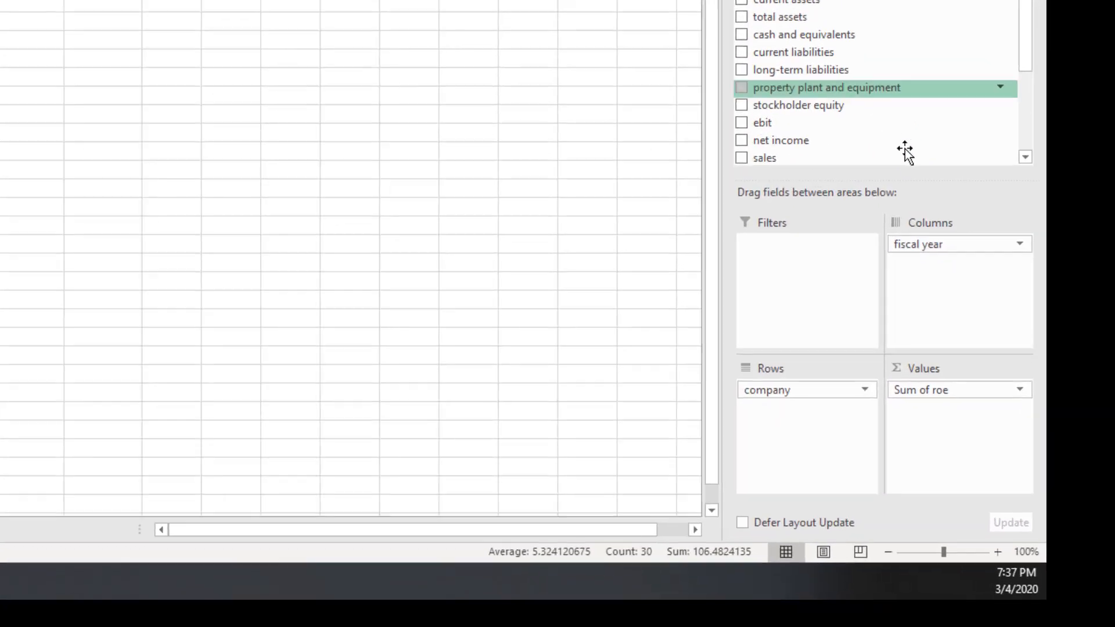
drag(952, 384, 850, 365)
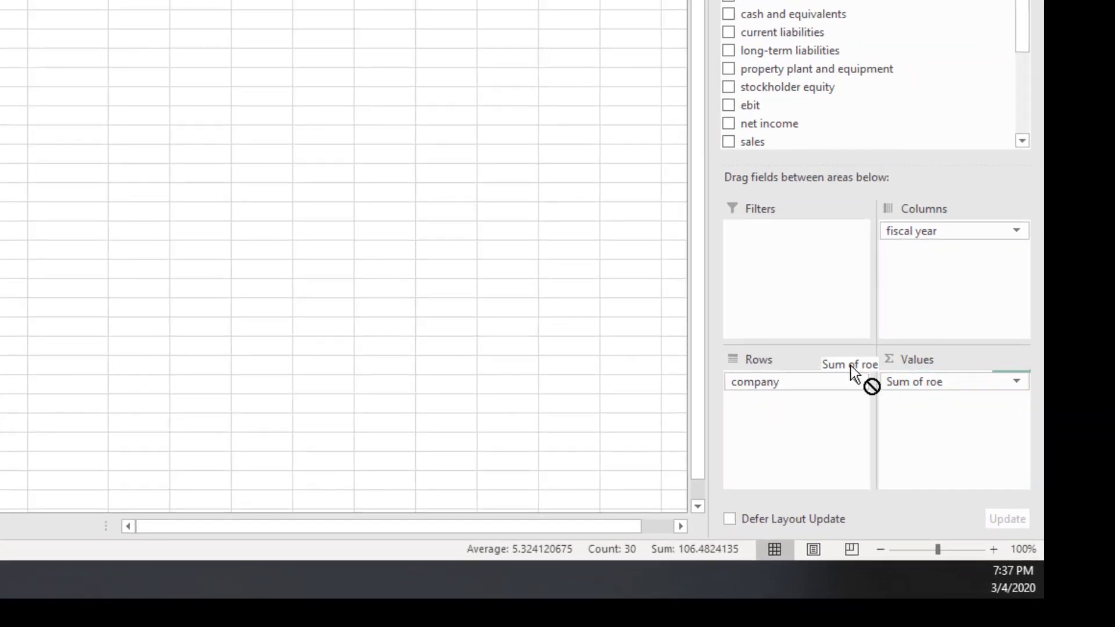
drag(489, 336, 489, 336)
drag(1022, 1, 1022, 59)
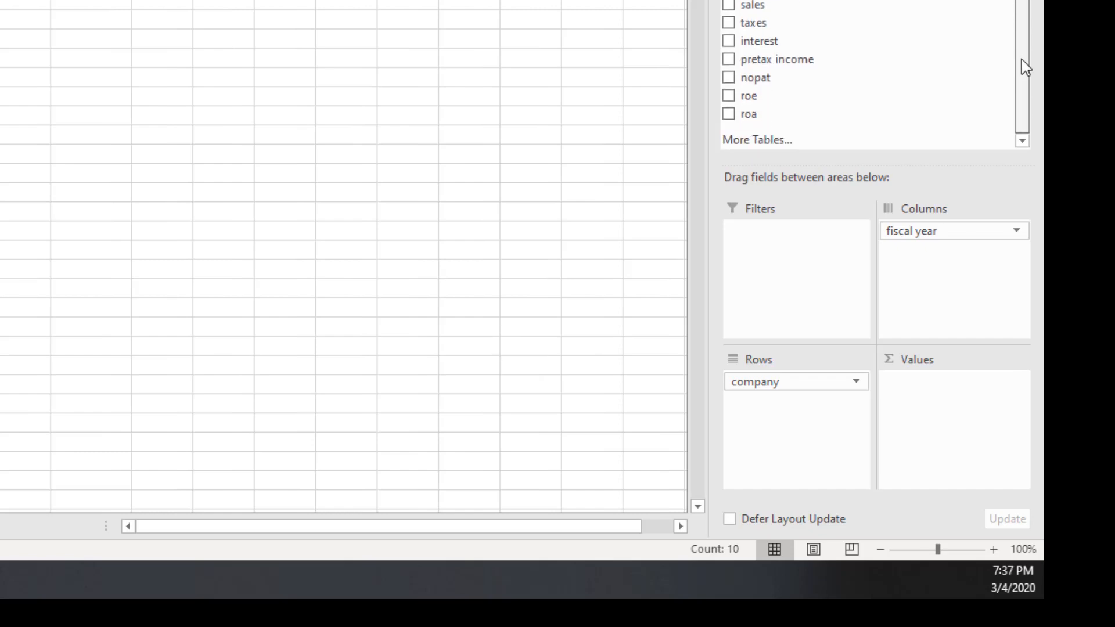
drag(754, 120, 923, 419)
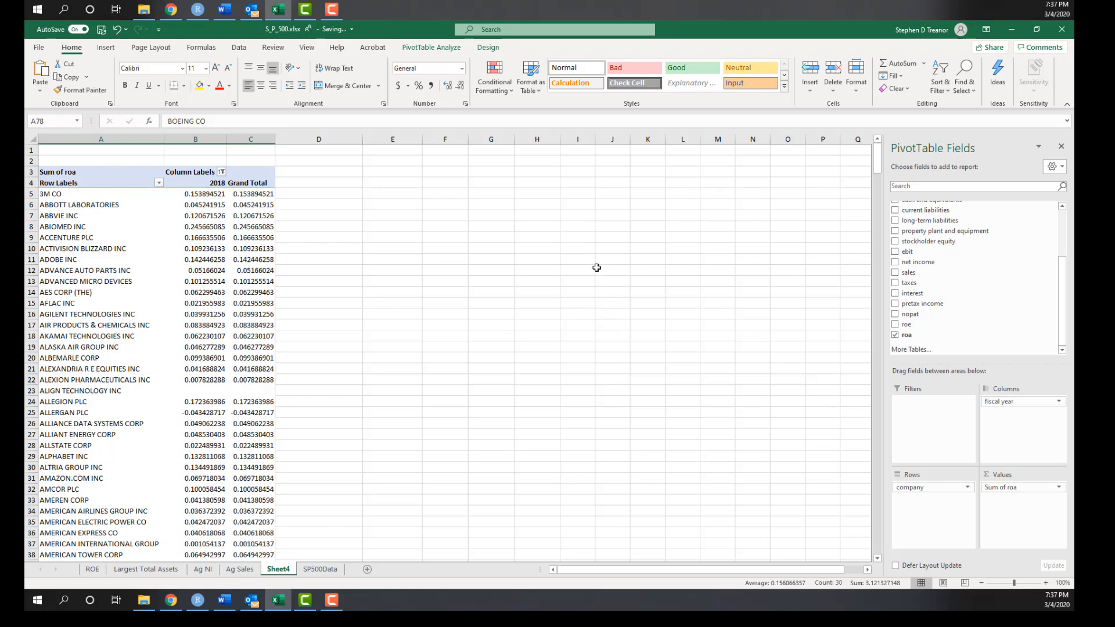
- Show all fiscal years from 2013 to 2018 and filter the company rows to the top 5 items by Sum of roa
click(221, 173)
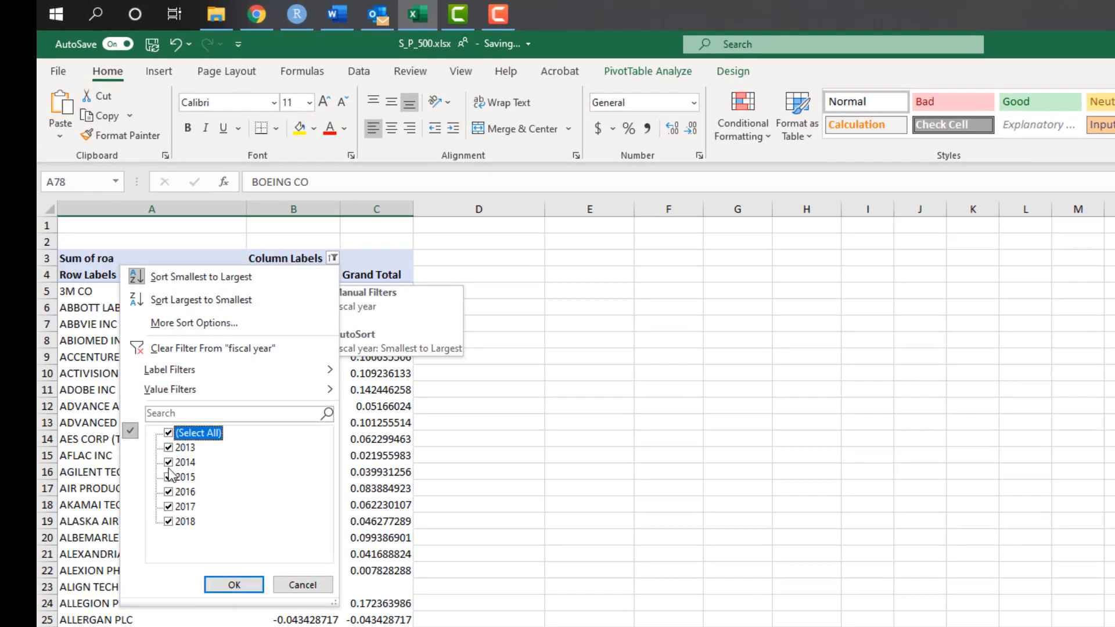
click(234, 585)
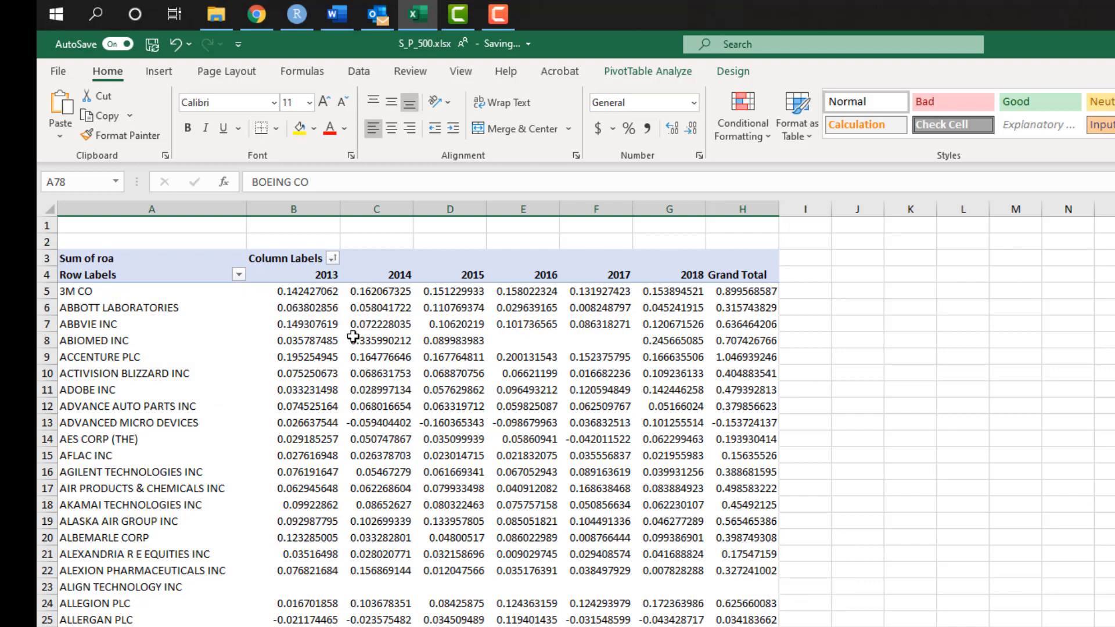
click(238, 276)
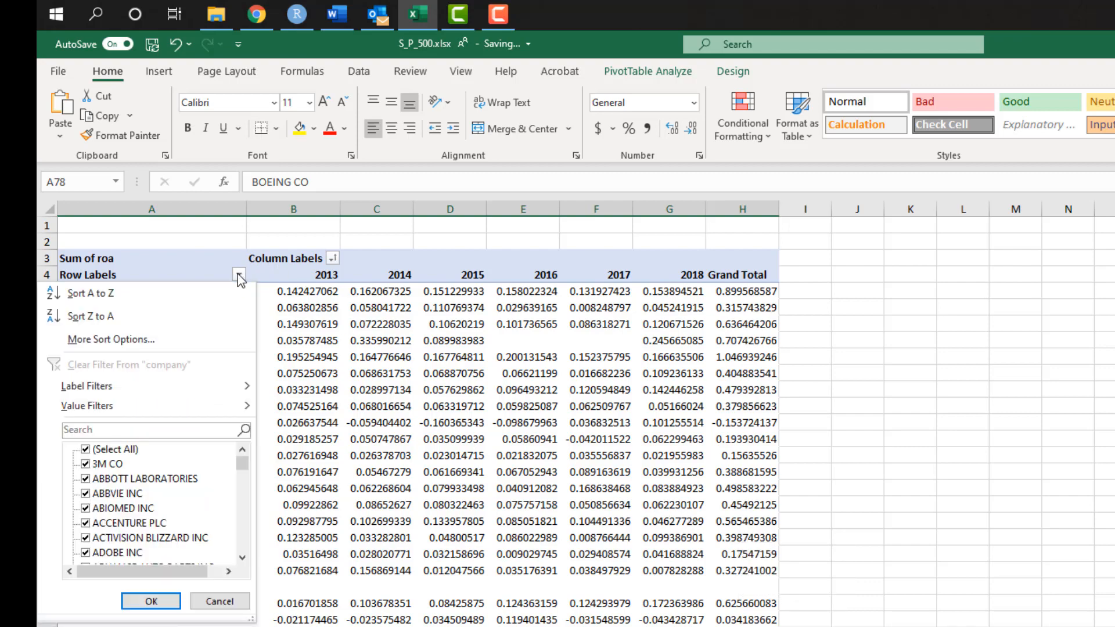
mouse_move(129, 402)
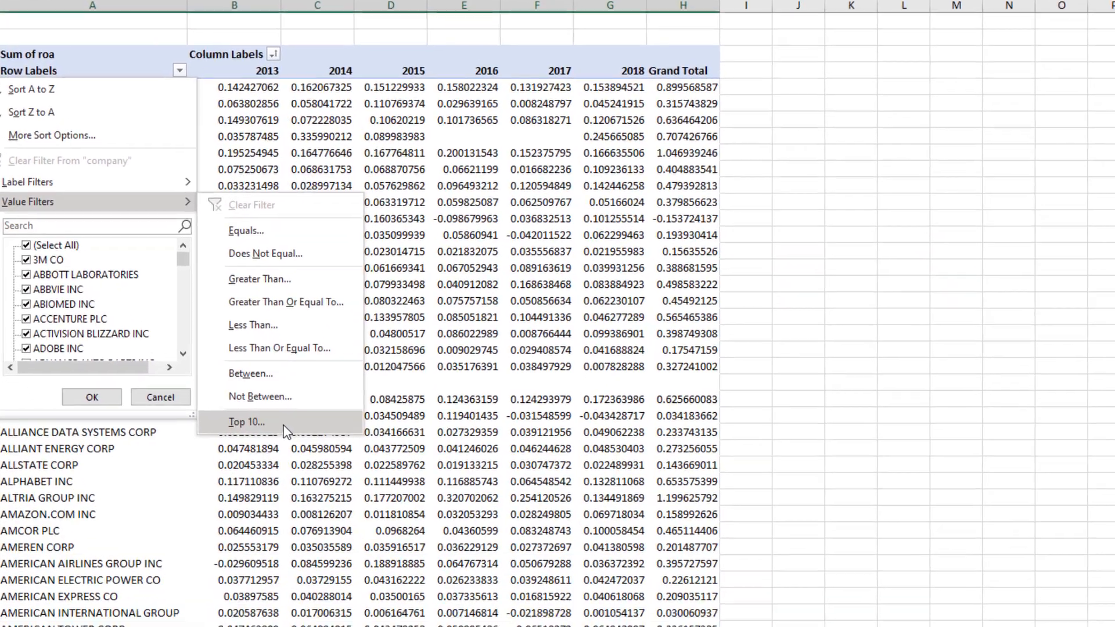
click(289, 568)
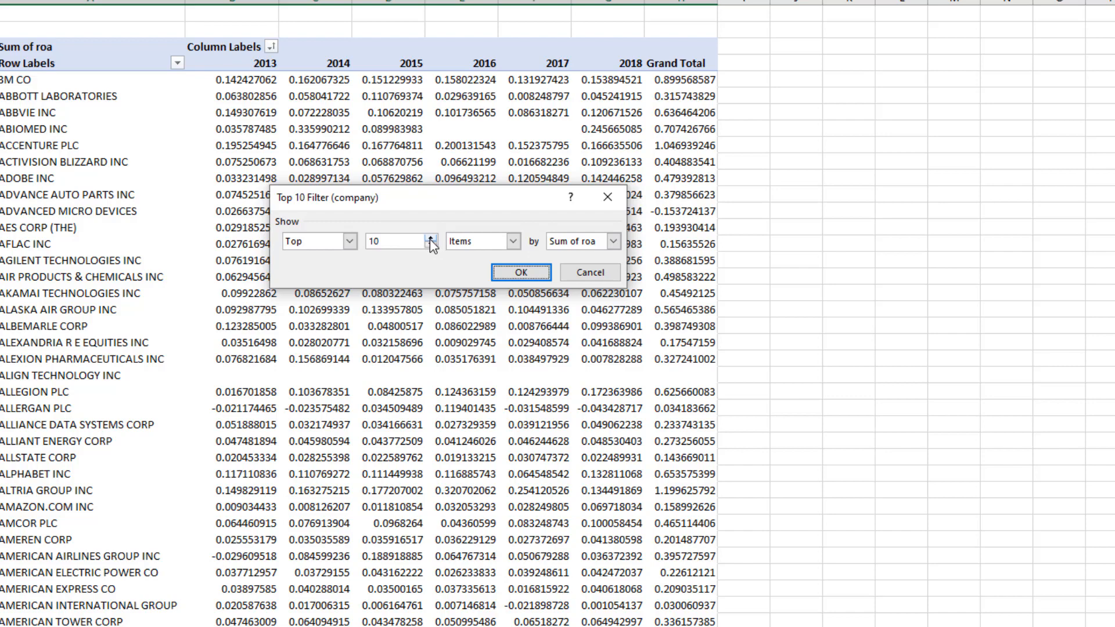
drag(407, 243, 331, 232)
click(510, 272)
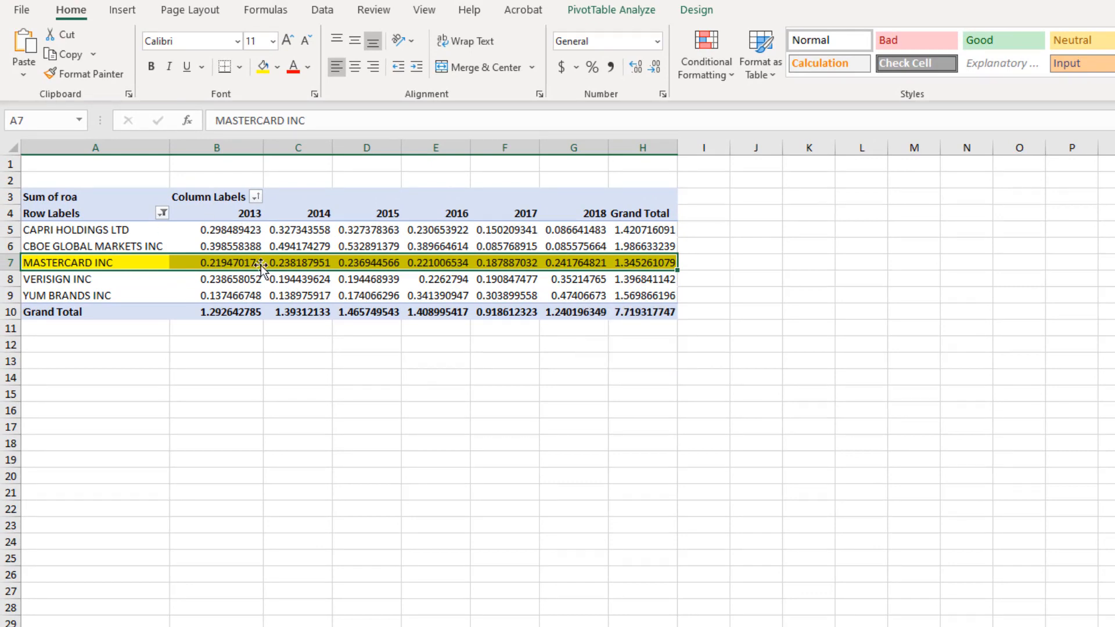
- Remove the fill colour from the filtered company rows, A5:H9
click(97, 223)
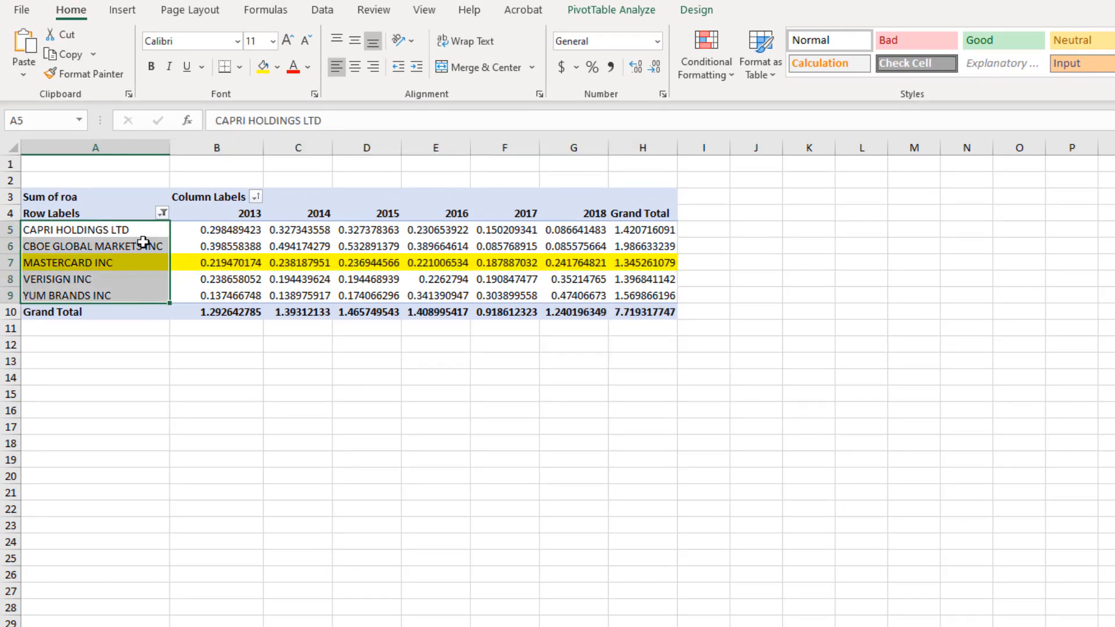
drag(143, 242, 653, 293)
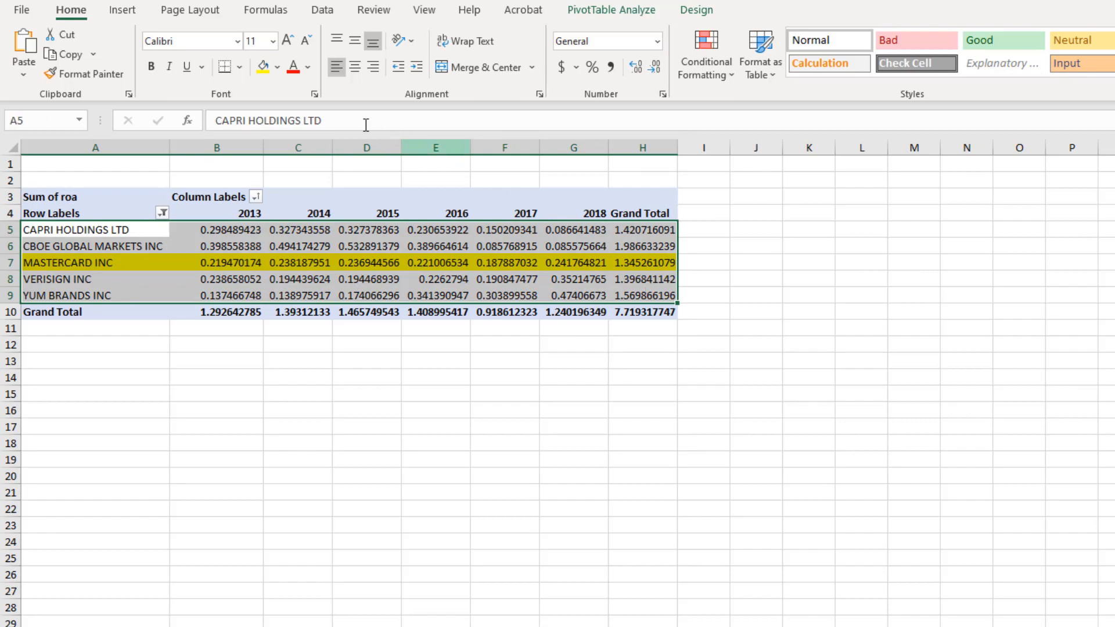
click(278, 66)
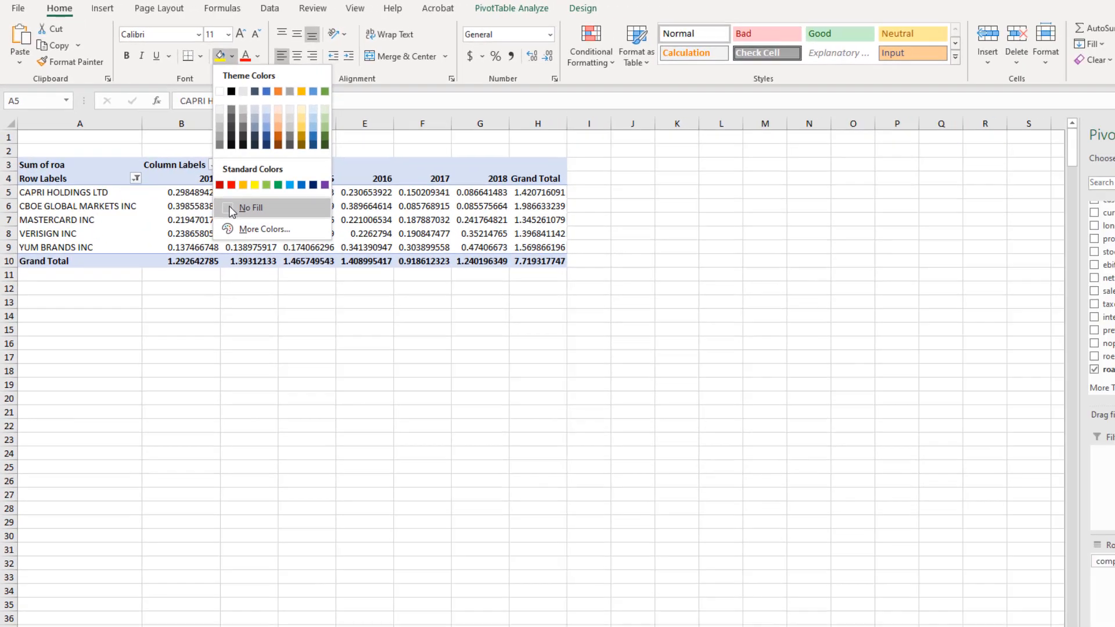
click(277, 247)
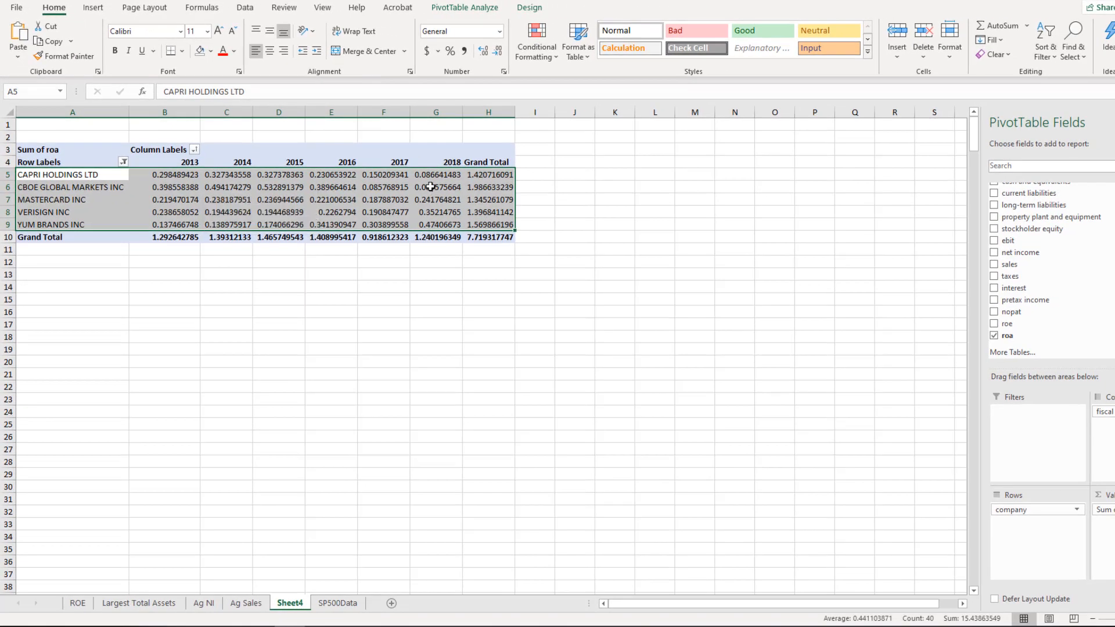
- Summarize the roa values in the Sheet4 PivotTable by Average instead of Sum
drag(492, 175, 490, 225)
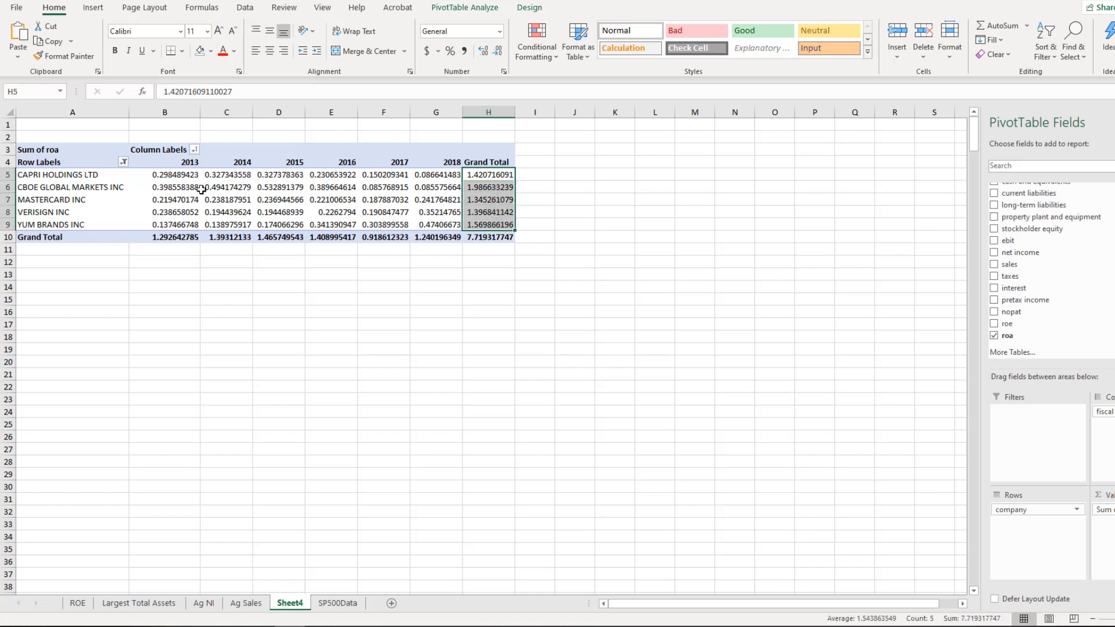
drag(163, 175, 452, 221)
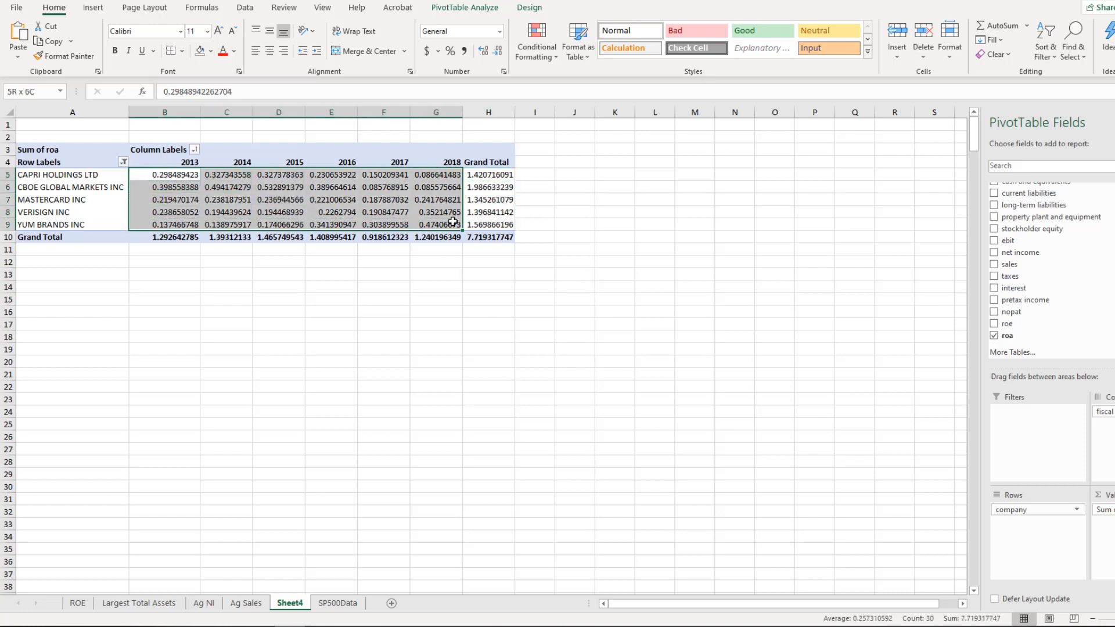
click(344, 198)
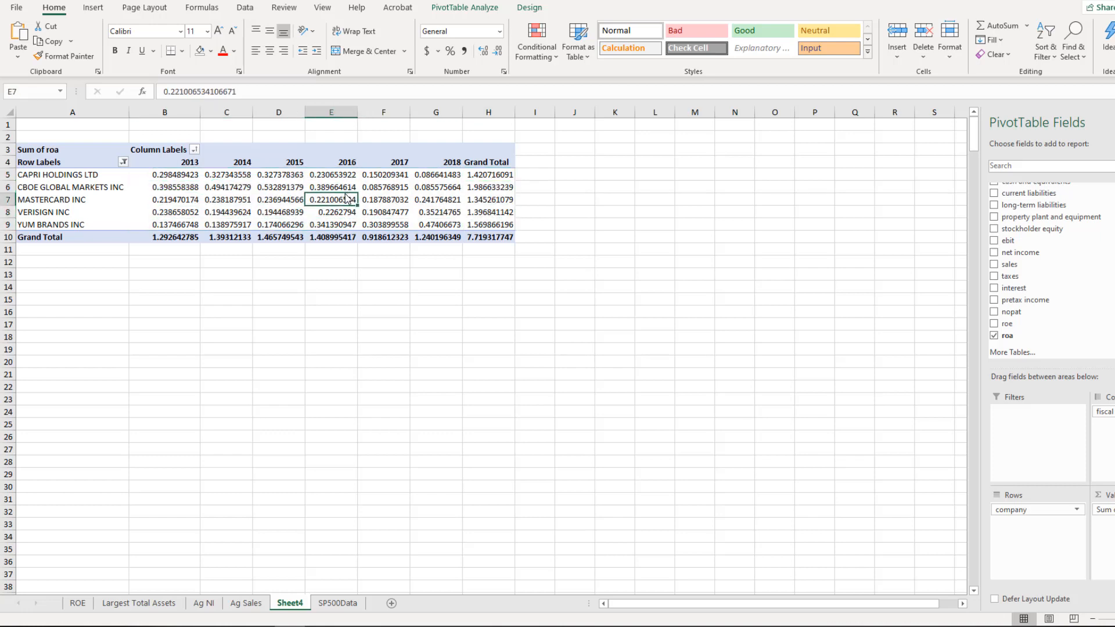
right_click(501, 188)
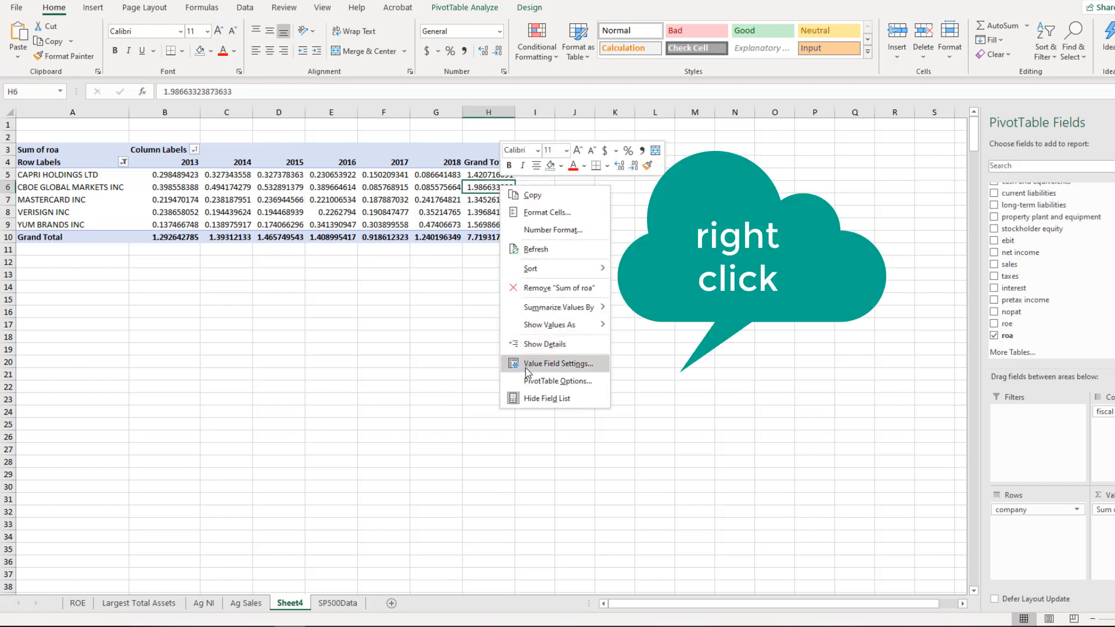
mouse_move(537, 310)
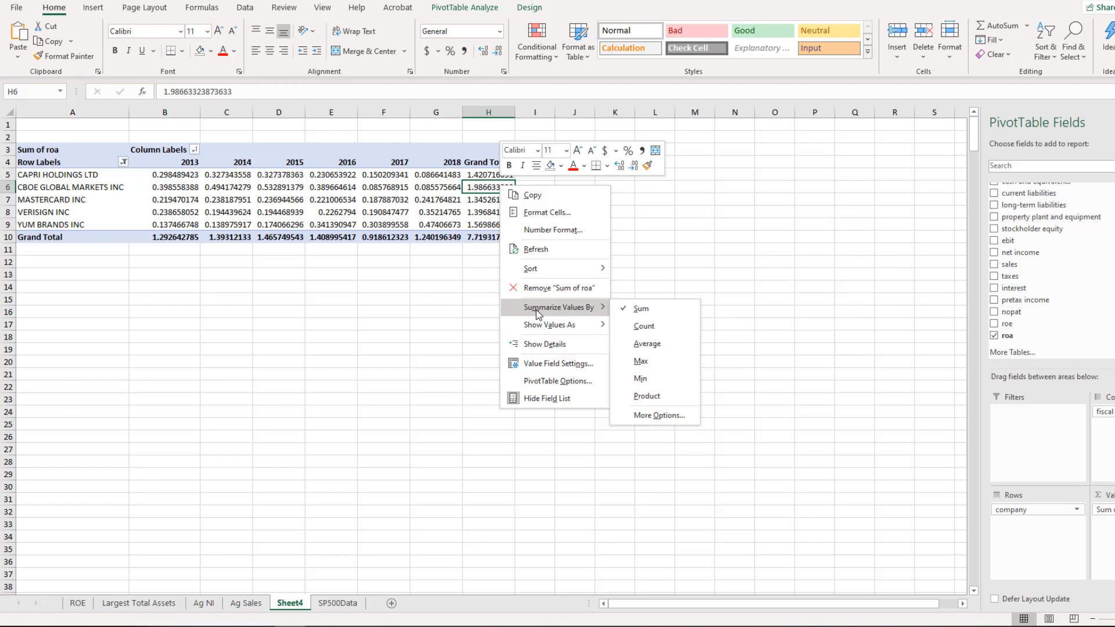
click(646, 347)
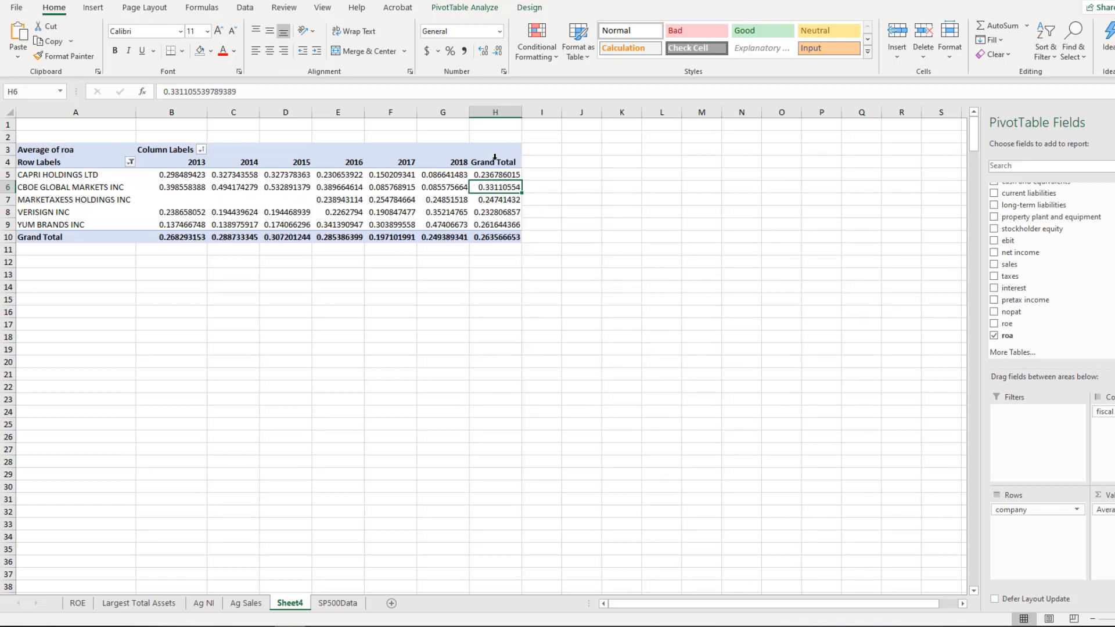
- Swap the PivotTable layout so that fiscal year is in the rows and company is in the columns
drag(496, 174, 495, 225)
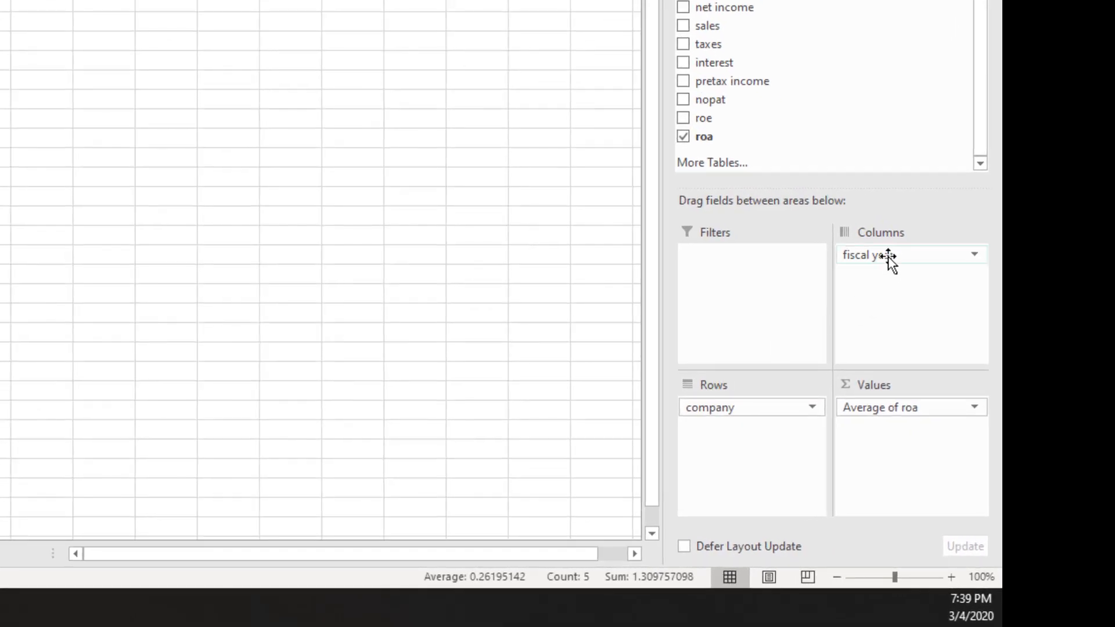
drag(887, 256, 879, 280)
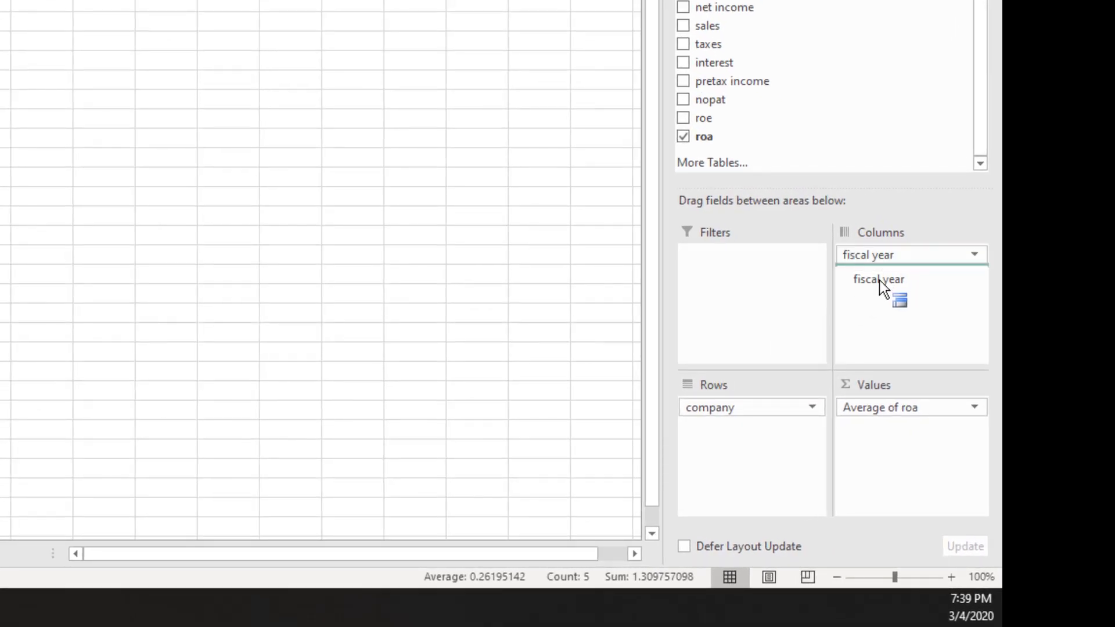
drag(824, 346, 879, 277)
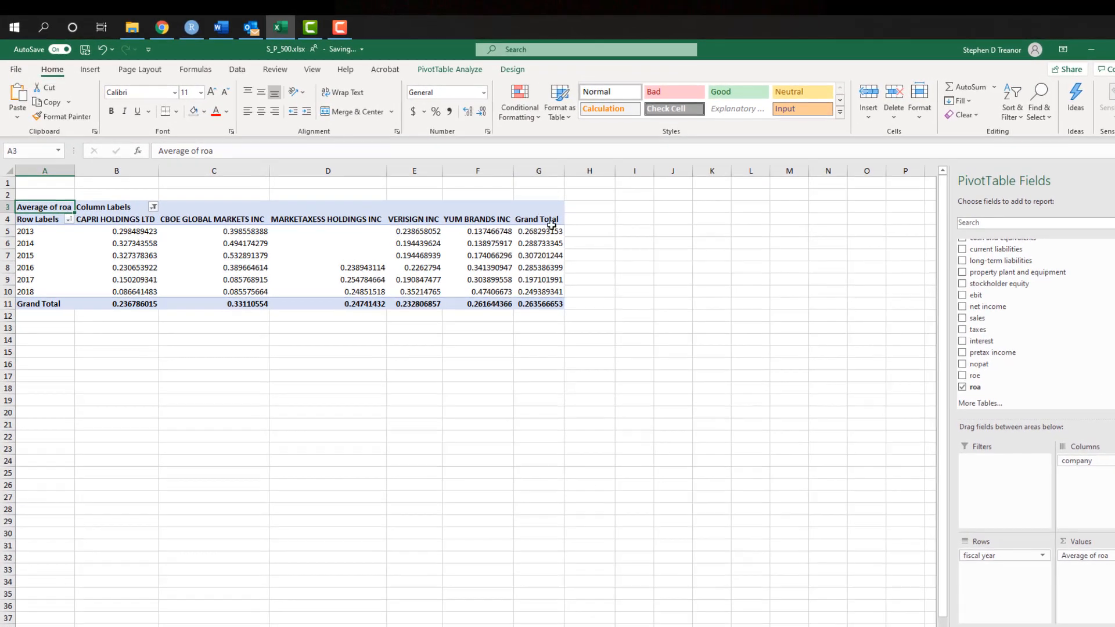
- Insert a Line PivotChart from the average roa PivotTable and enlarge it to about 7.32" wide
click(436, 70)
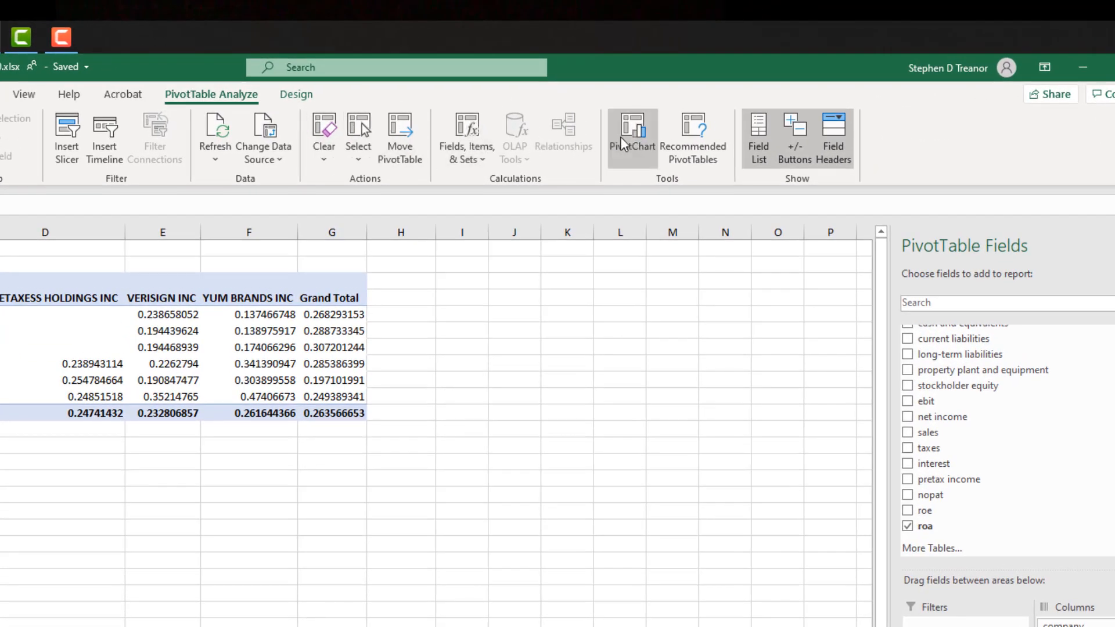
click(625, 142)
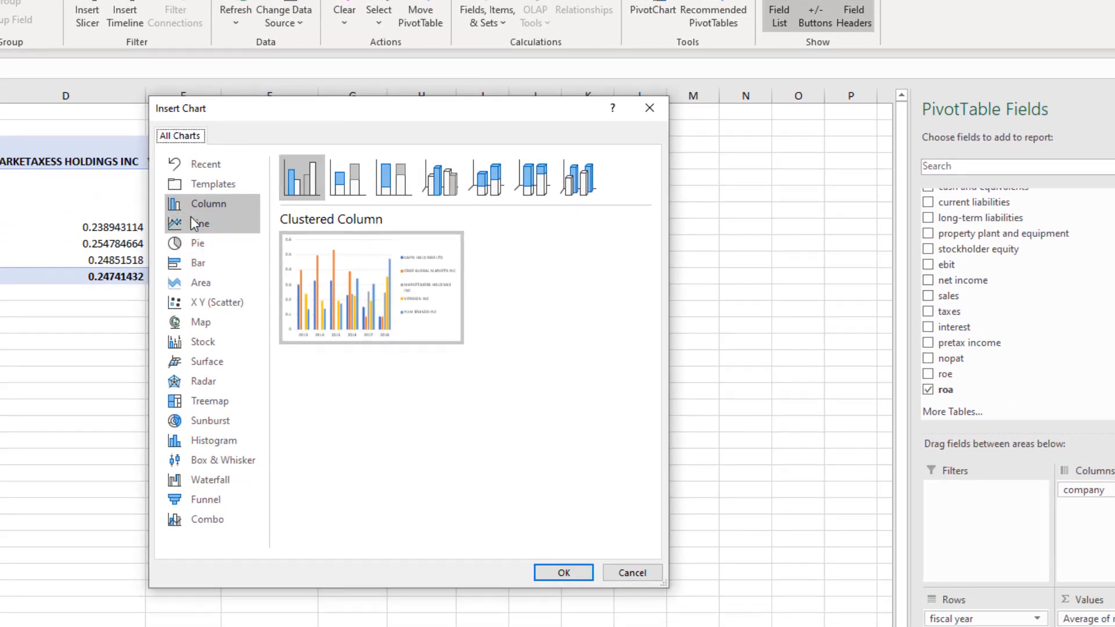
click(190, 226)
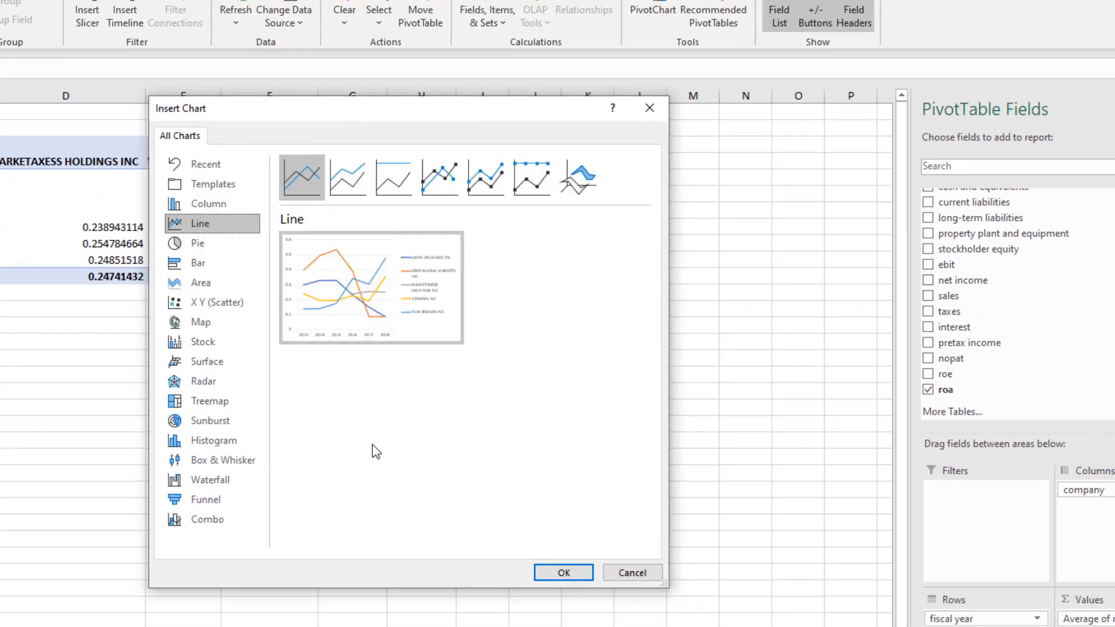
click(557, 575)
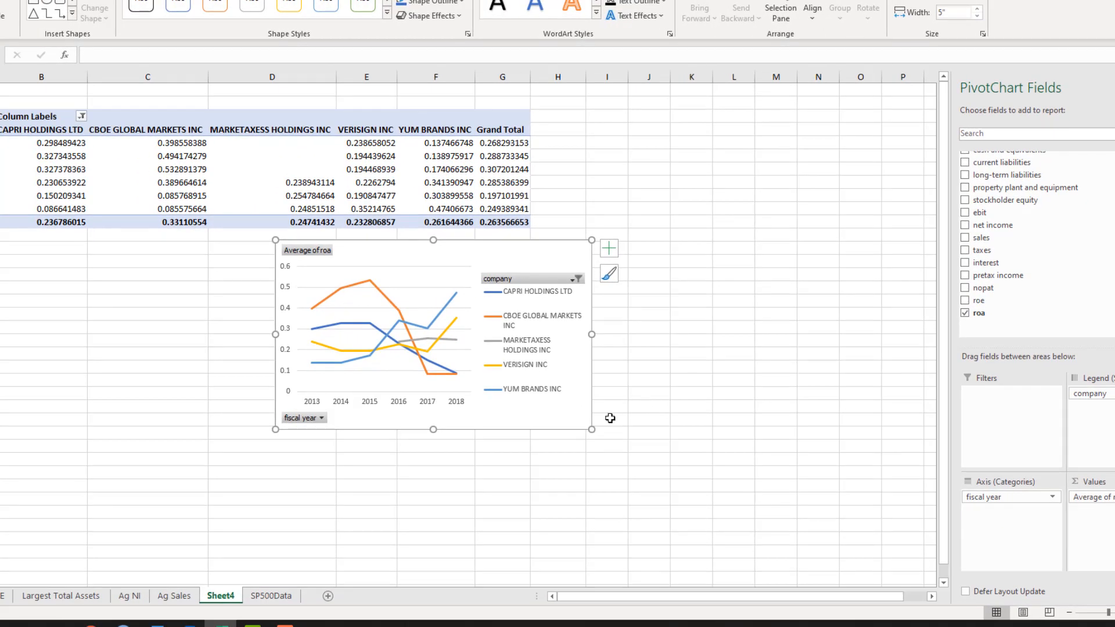
drag(591, 429, 737, 516)
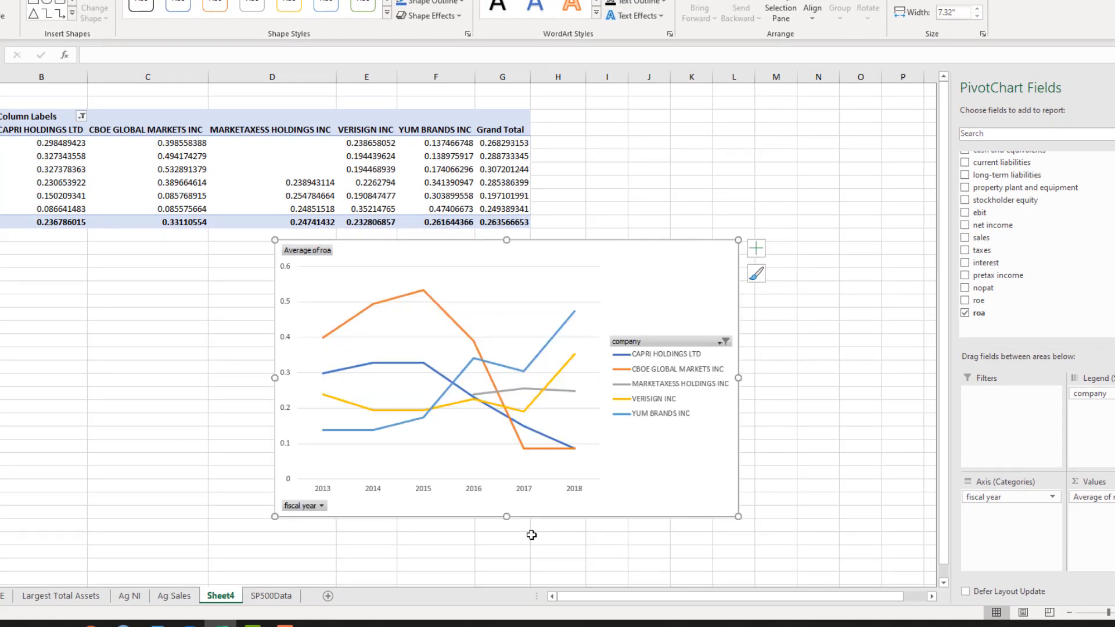
- Create a copy of Sheet4 before the ROE sheet and rename the copy as ROA
right_click(225, 598)
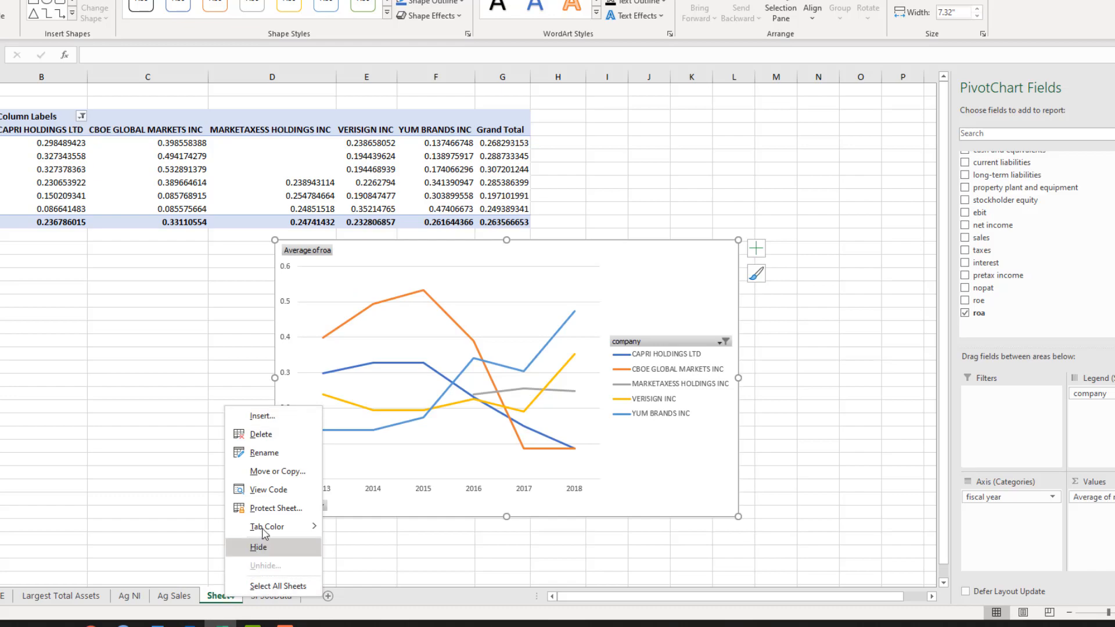
click(278, 471)
click(199, 518)
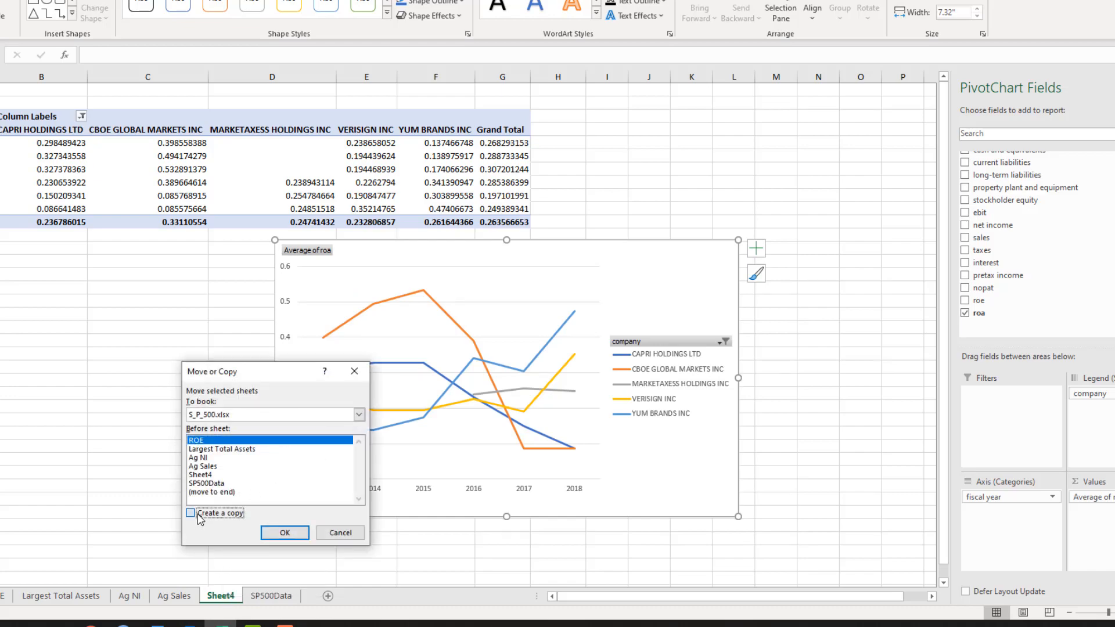
click(283, 531)
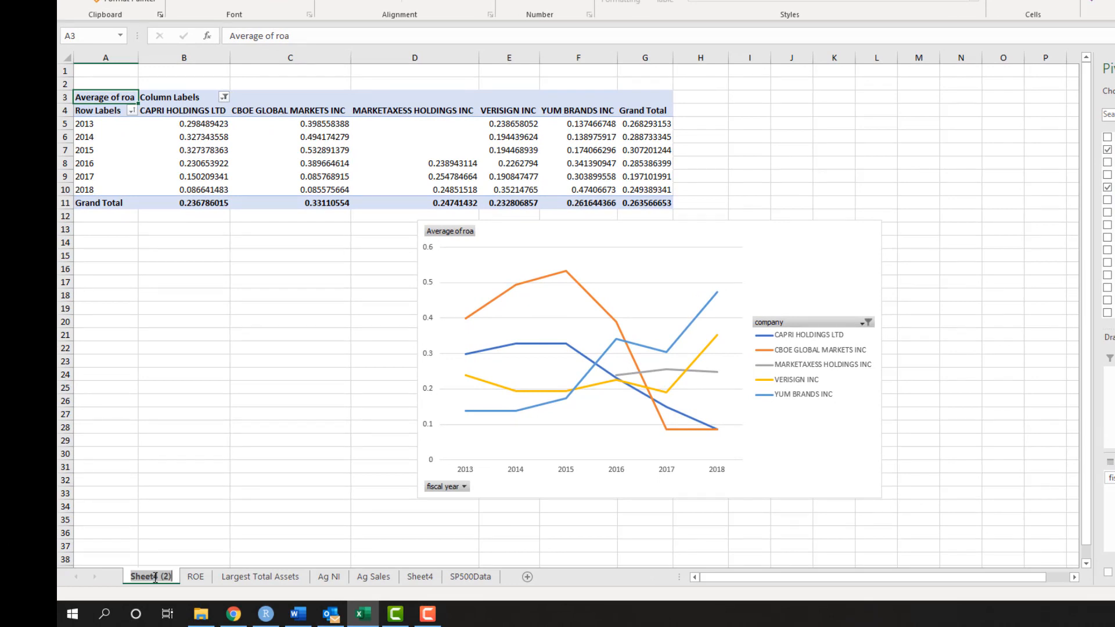
text(ROA)
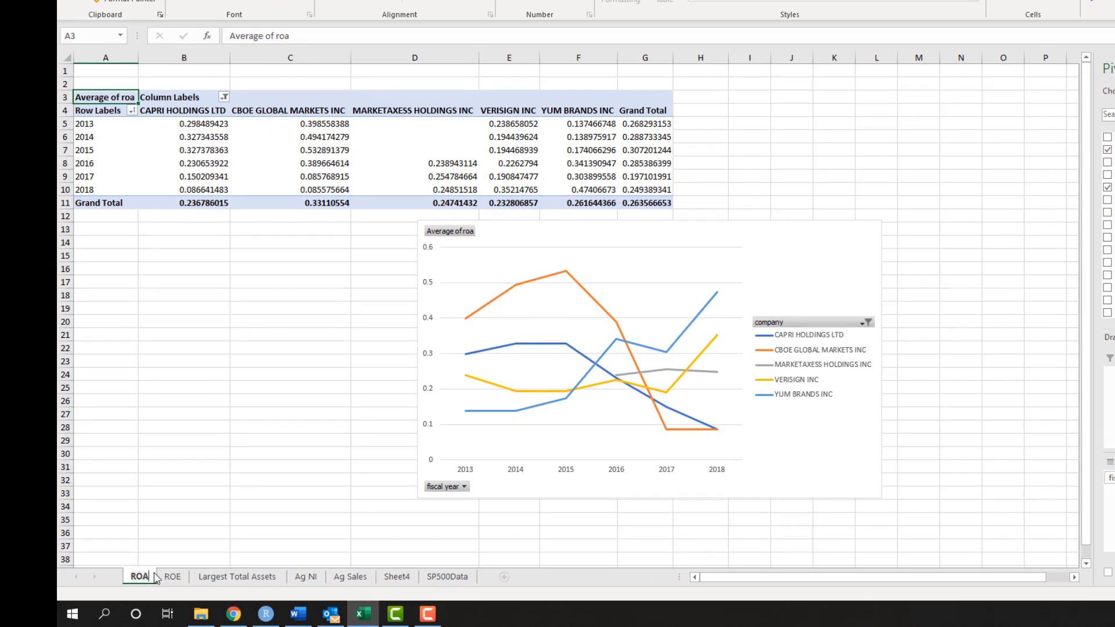
click(174, 472)
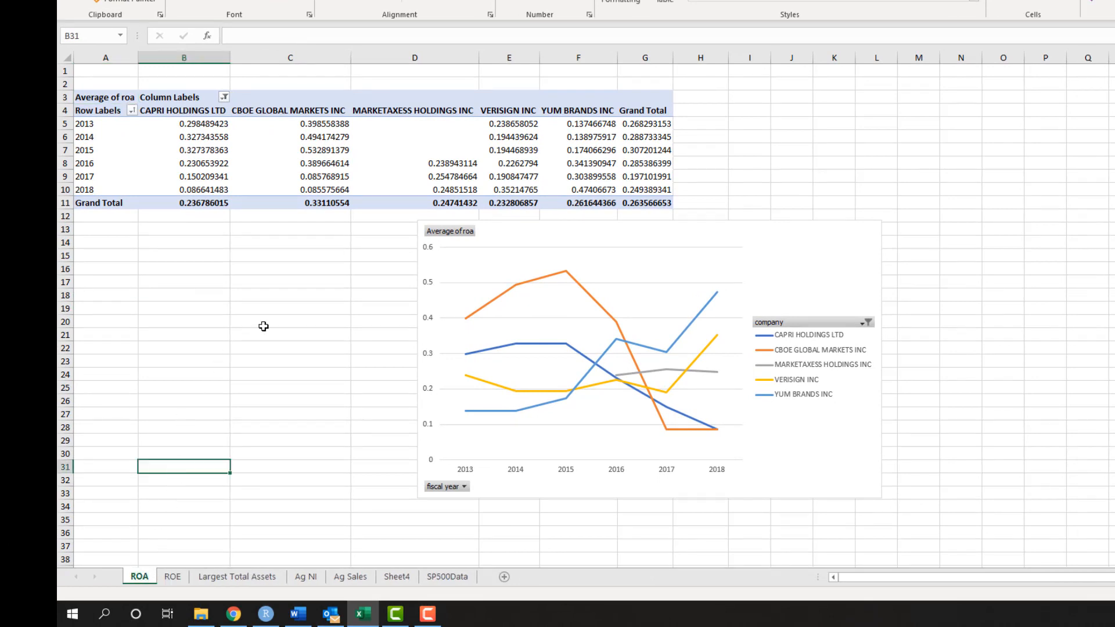
- Move the ROA sheet's chart to start around cell C15 and format the Average of roa values as Percentage with 2 decimal places
drag(512, 228, 327, 259)
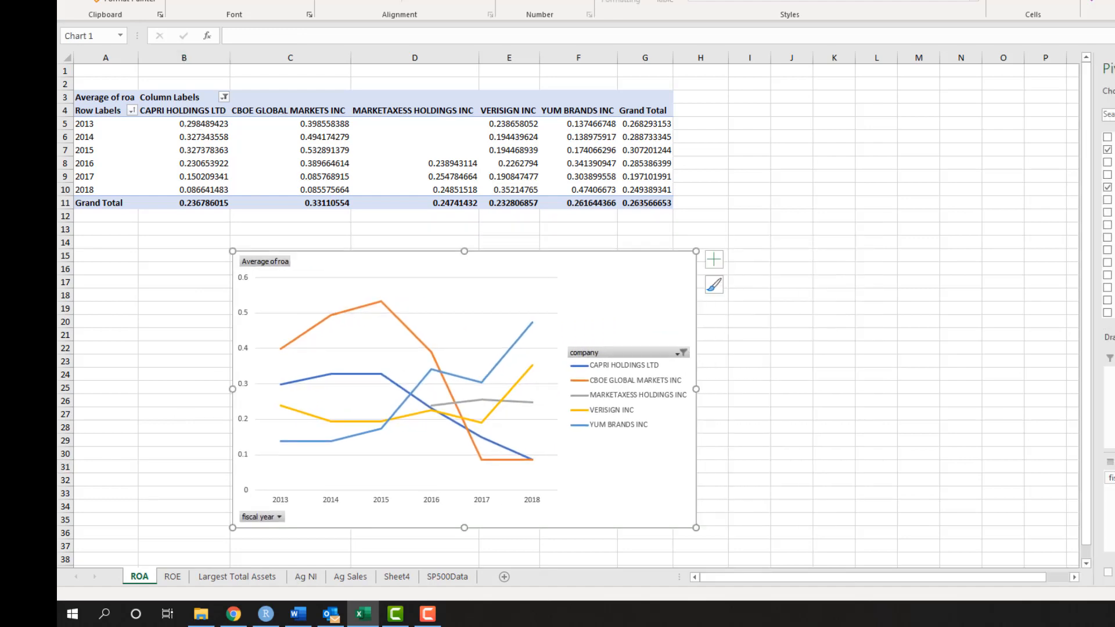
click(1114, 462)
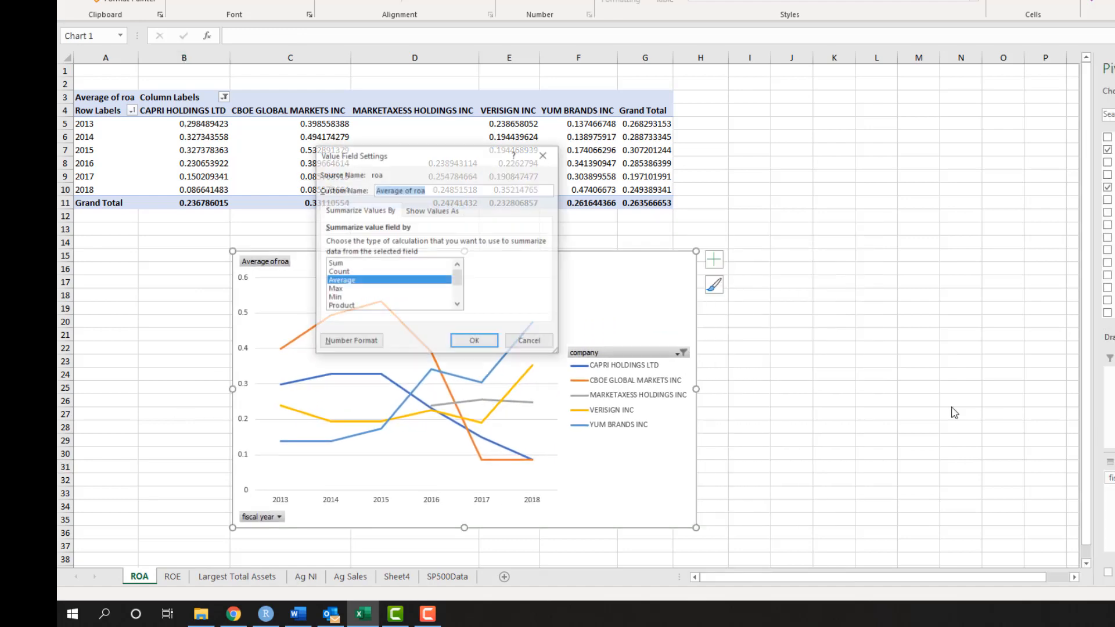
click(343, 346)
click(294, 203)
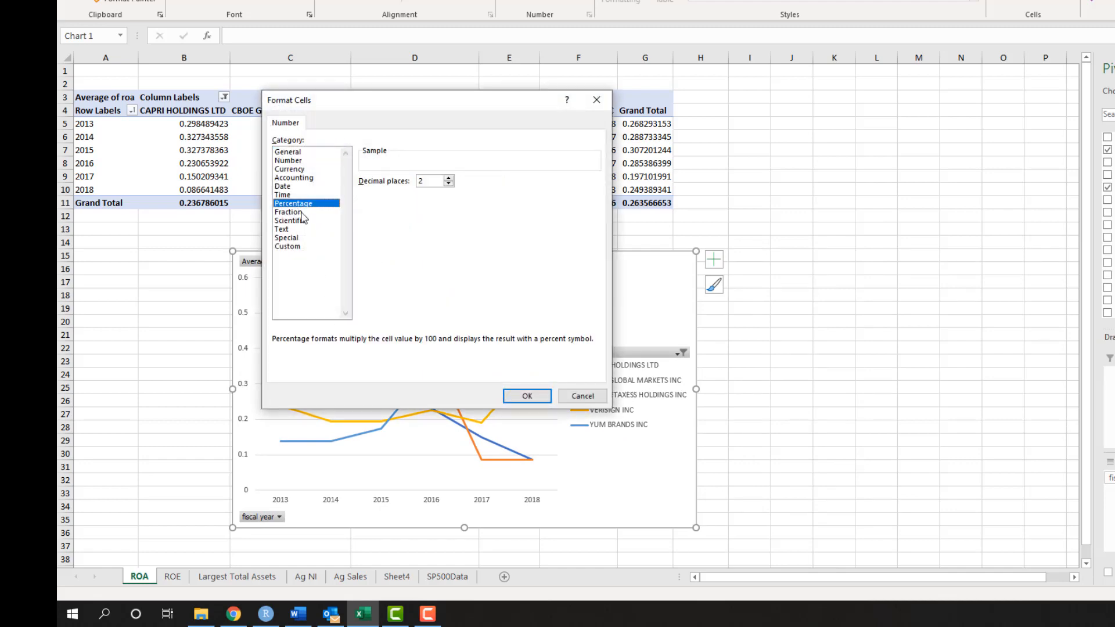
click(526, 397)
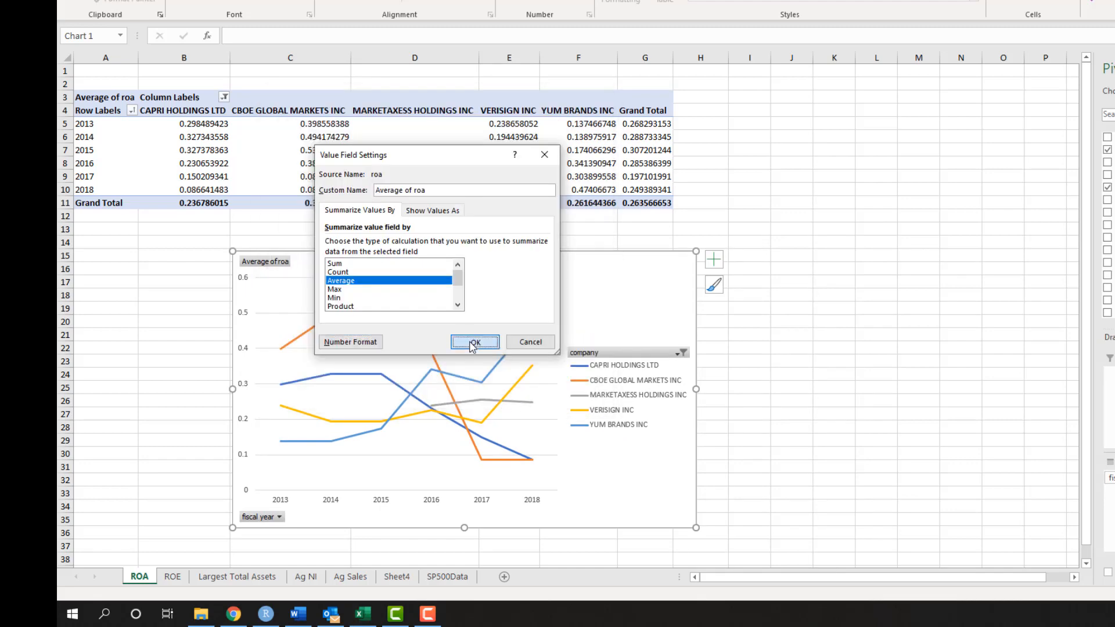
click(473, 343)
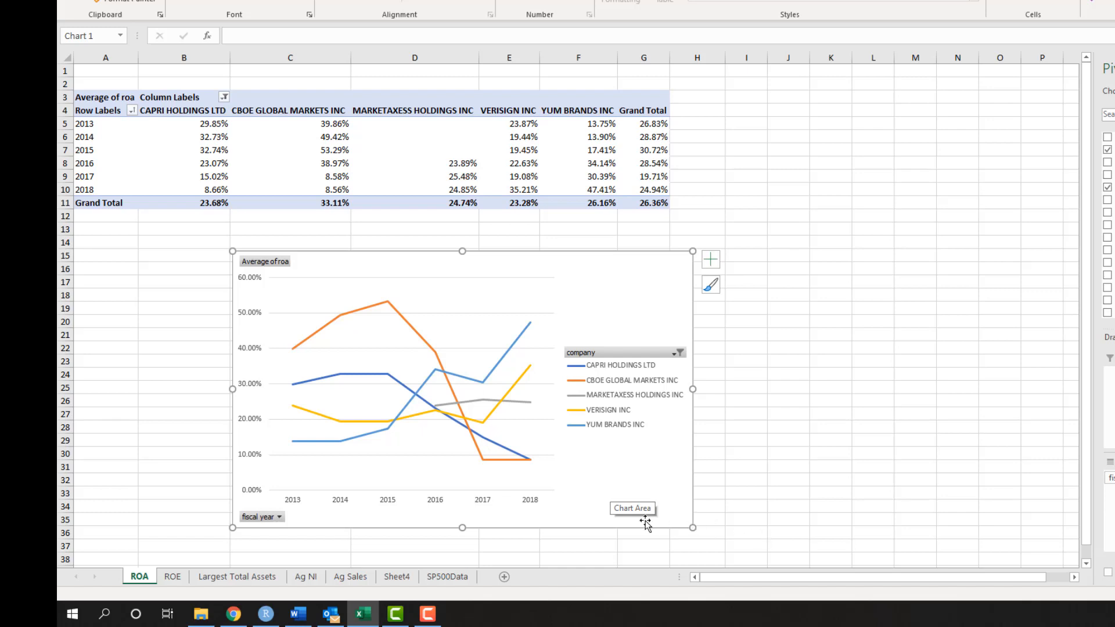